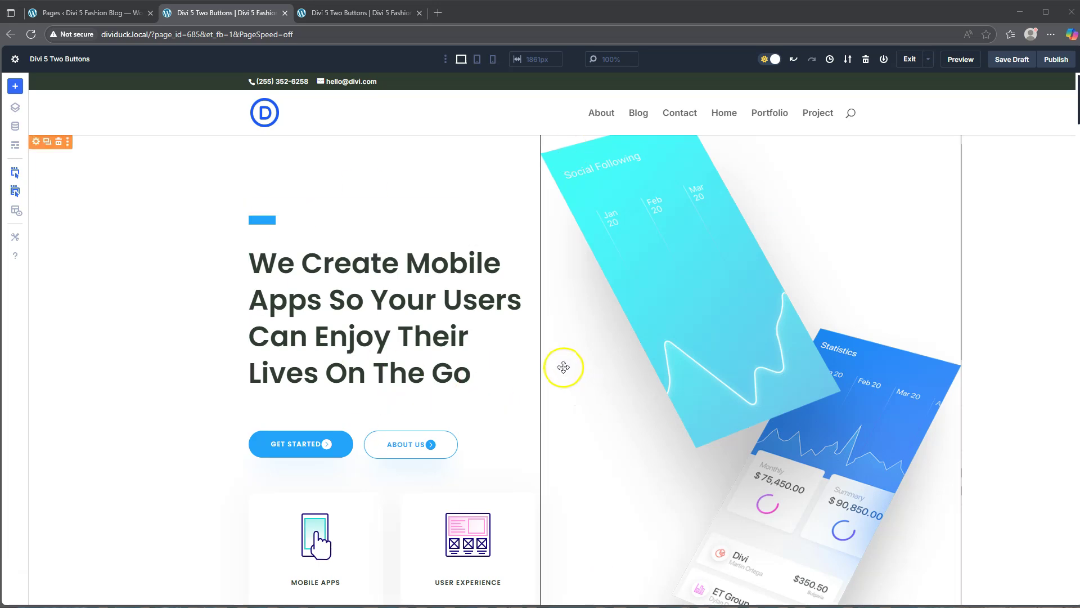
- Look over the two-button page in the builder and in its preview, then the site's About page
{"action": "scroll", "coordinate": [509, 332], "scroll_direction": "down", "scroll_amount": 10}
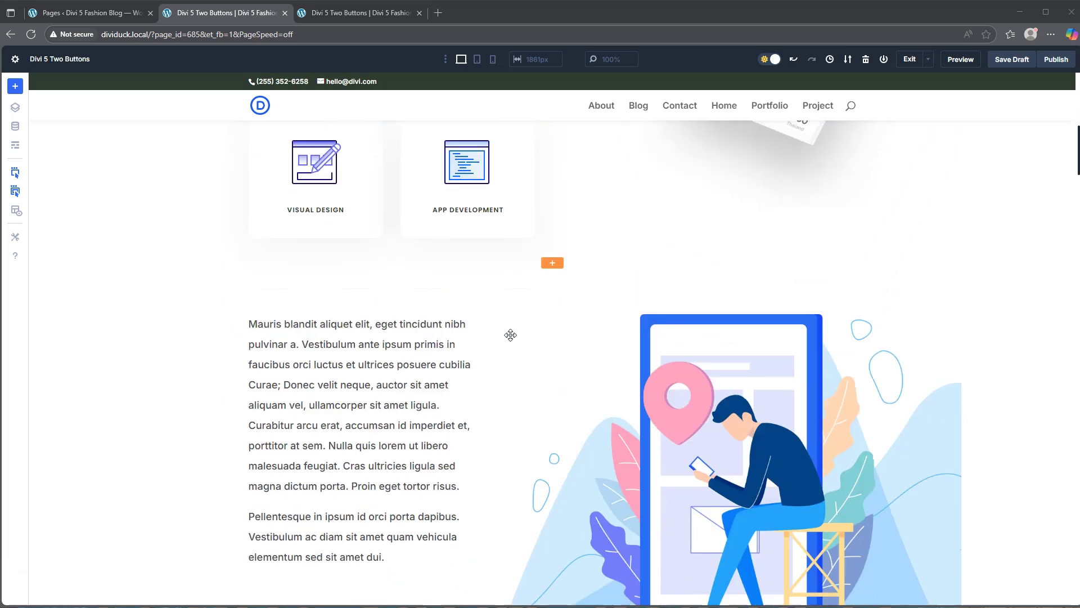
{"action": "scroll", "coordinate": [510, 334], "scroll_direction": "down", "scroll_amount": 10}
{"action": "scroll", "coordinate": [511, 335], "scroll_direction": "up", "scroll_amount": 10}
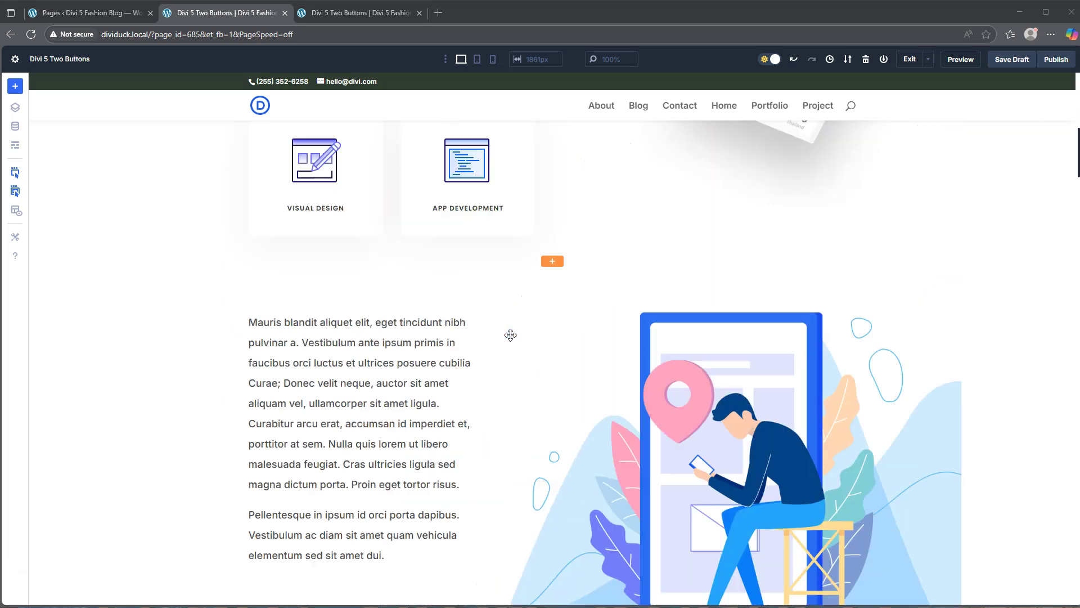
{"action": "scroll", "coordinate": [511, 335], "scroll_direction": "up", "scroll_amount": 10}
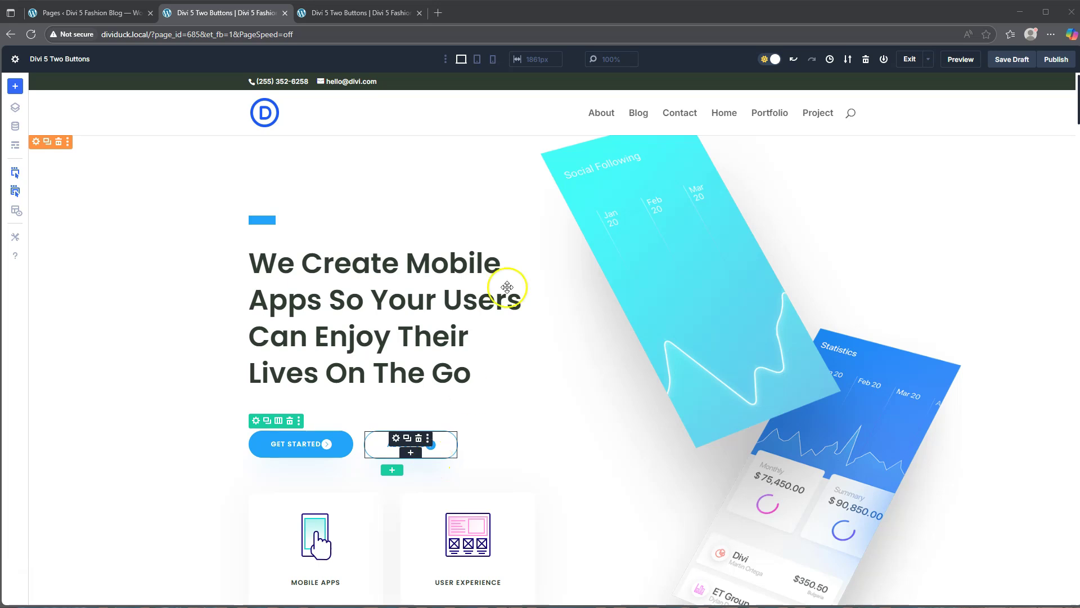
{"action": "left_click", "coordinate": [355, 17]}
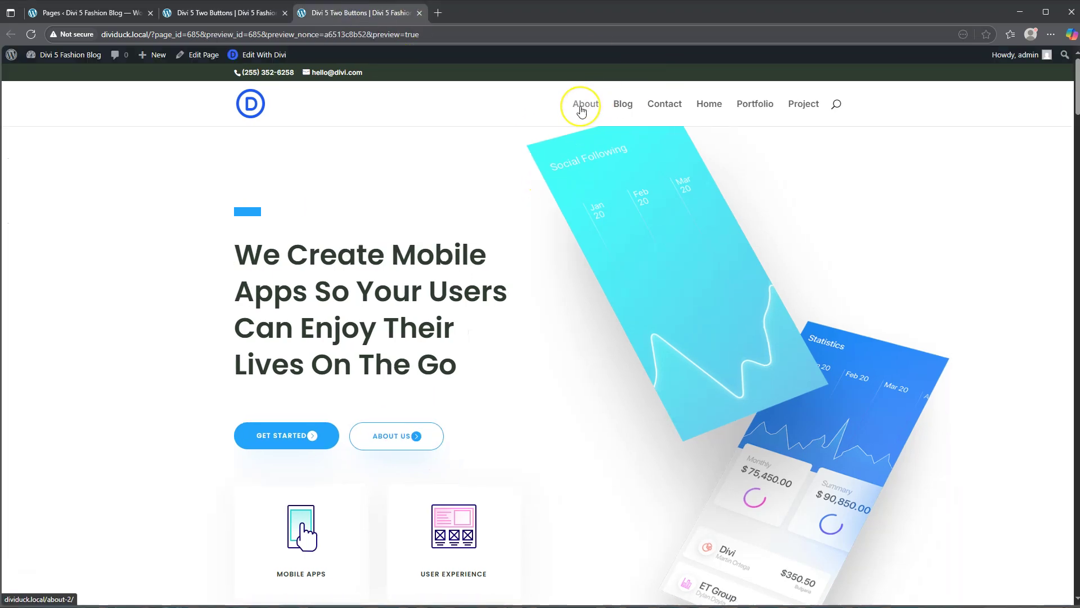
{"action": "left_click", "coordinate": [581, 107]}
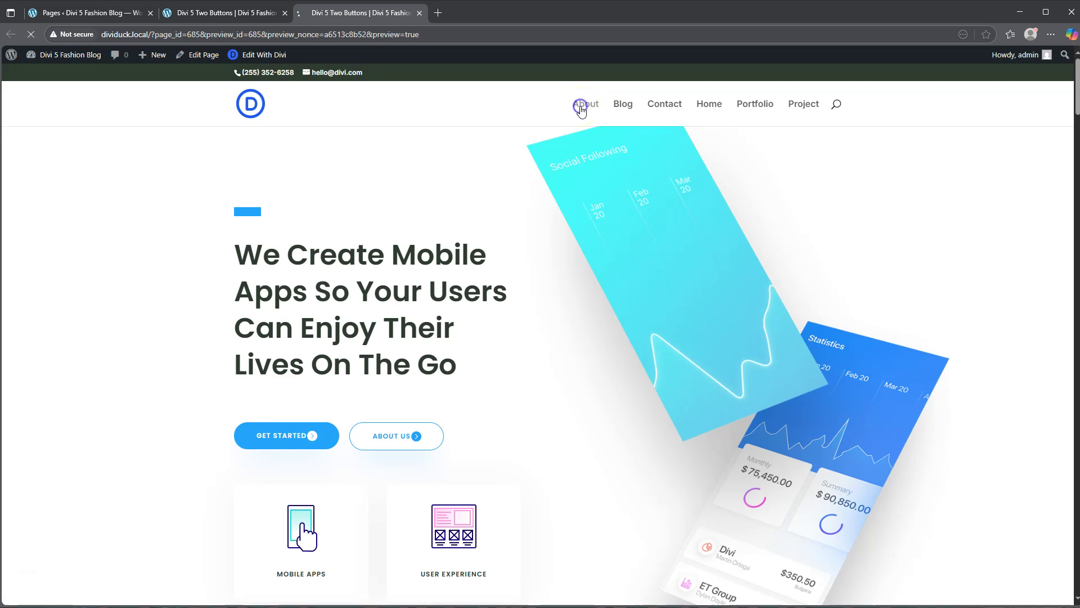
{"action": "scroll", "coordinate": [576, 312], "scroll_direction": "down", "scroll_amount": 15}
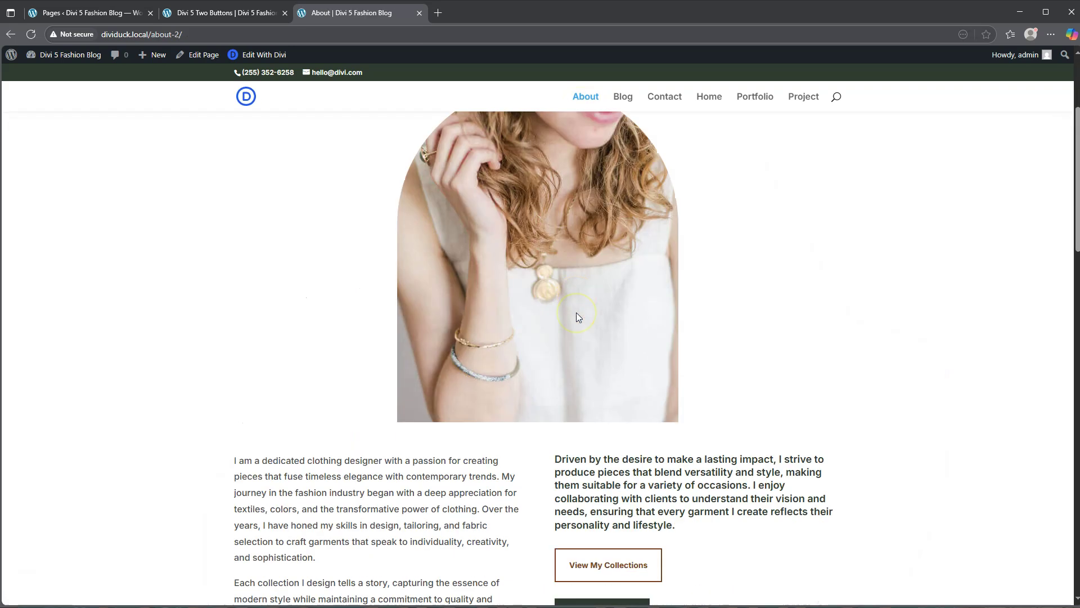
{"action": "scroll", "coordinate": [576, 312], "scroll_direction": "up", "scroll_amount": 4}
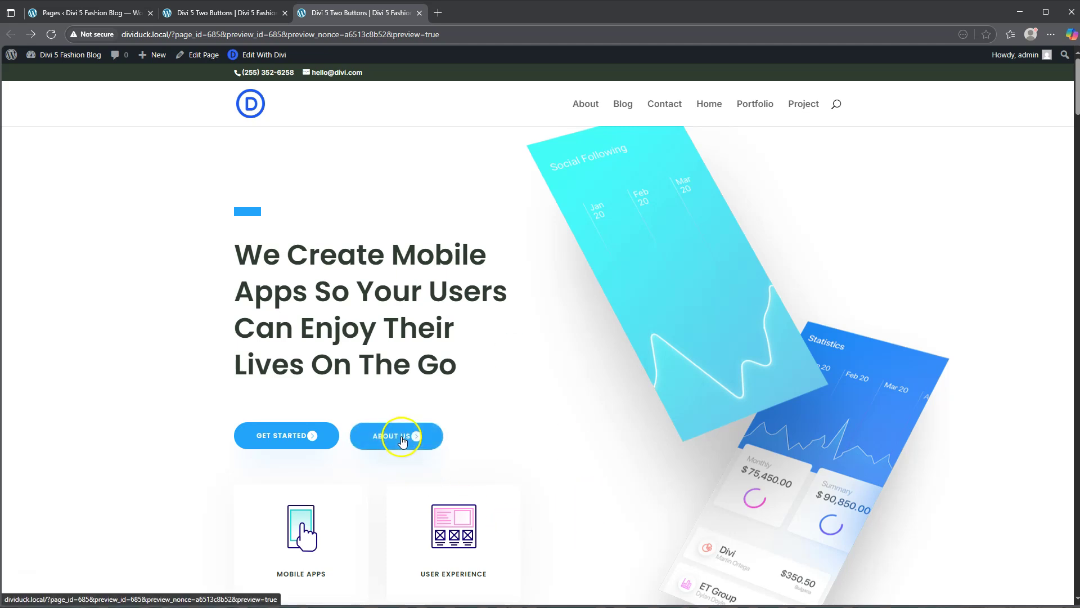
- Open the About page from the preview's site navigation and copy its web address
{"action": "left_click", "coordinate": [585, 107]}
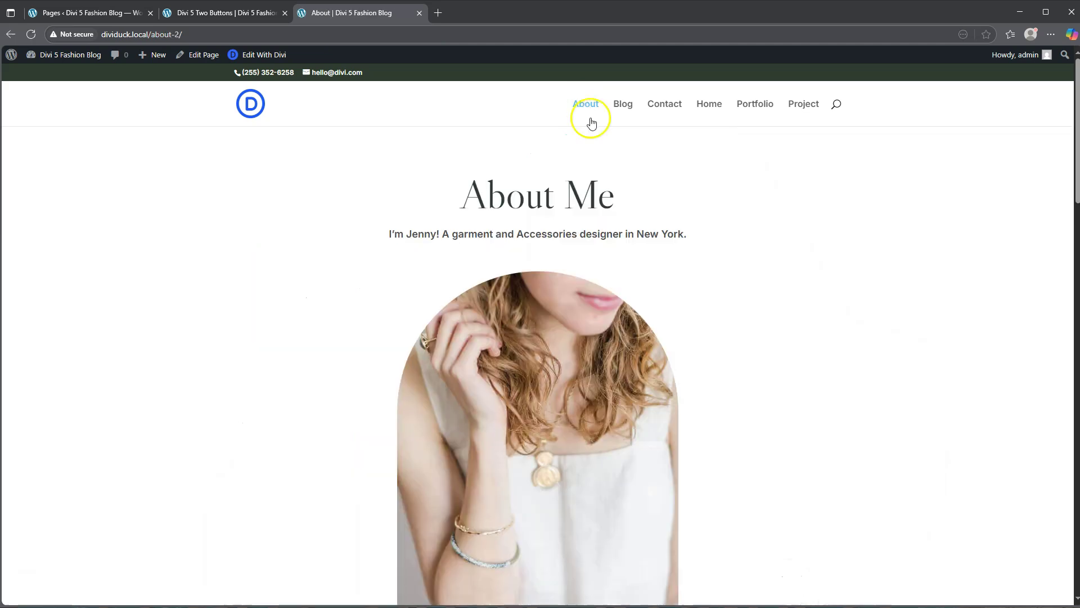
{"action": "left_click", "coordinate": [148, 35]}
{"action": "key", "text": "ctrl+c"}
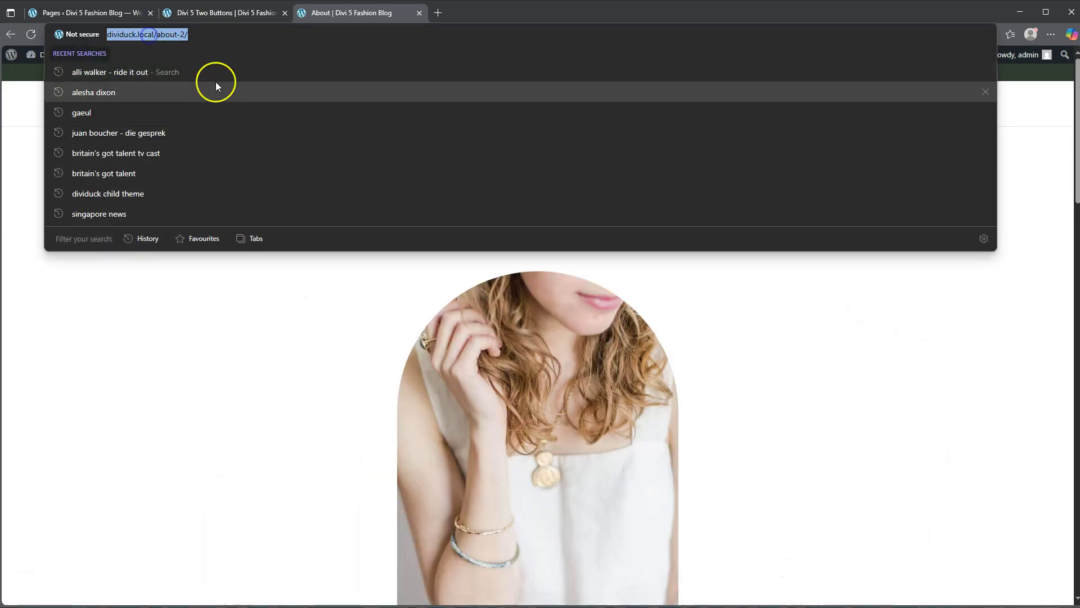
- Open the link settings of the About Us button in the builder and empty its Button Link URL
{"action": "left_click", "coordinate": [218, 12]}
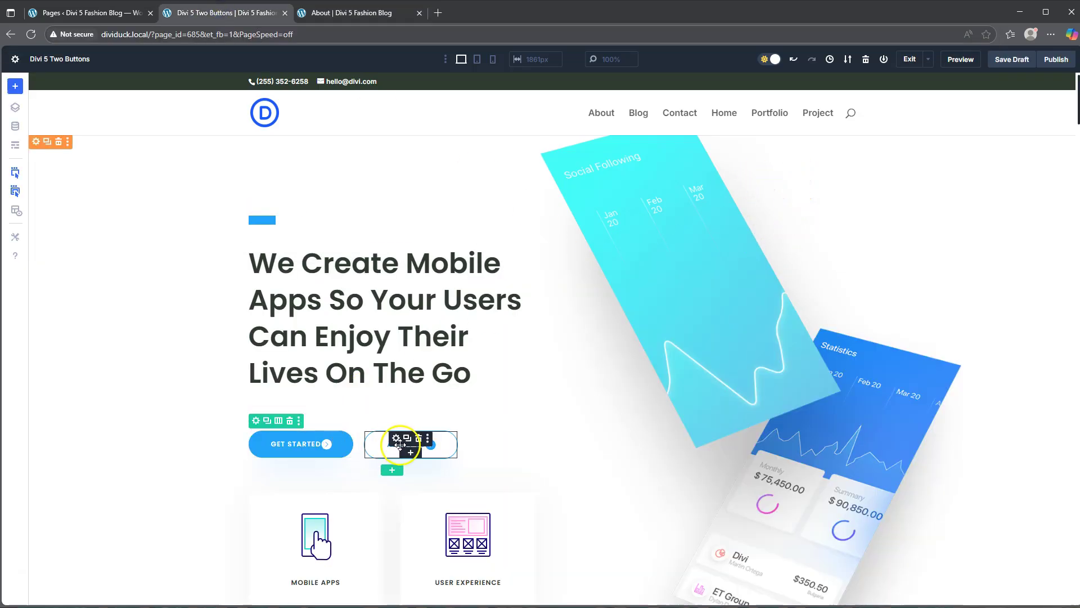
{"action": "left_click", "coordinate": [466, 431]}
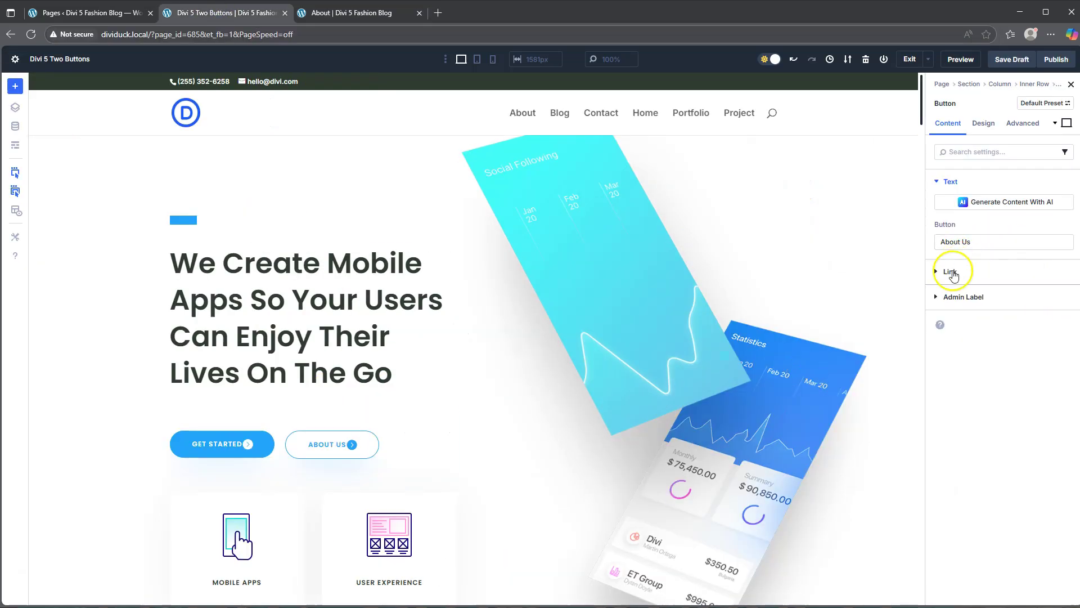
{"action": "left_click", "coordinate": [951, 271]}
{"action": "left_click", "coordinate": [960, 242]}
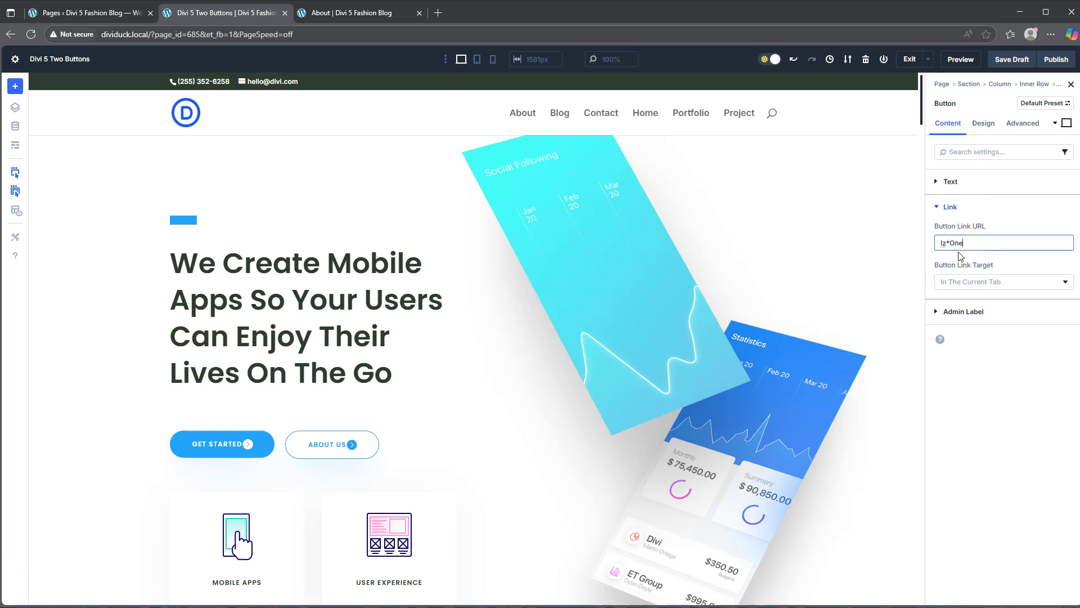
{"action": "left_click_drag", "start_coordinate": [968, 242], "coordinate": [914, 241]}
{"action": "key", "text": "BackSpace"}
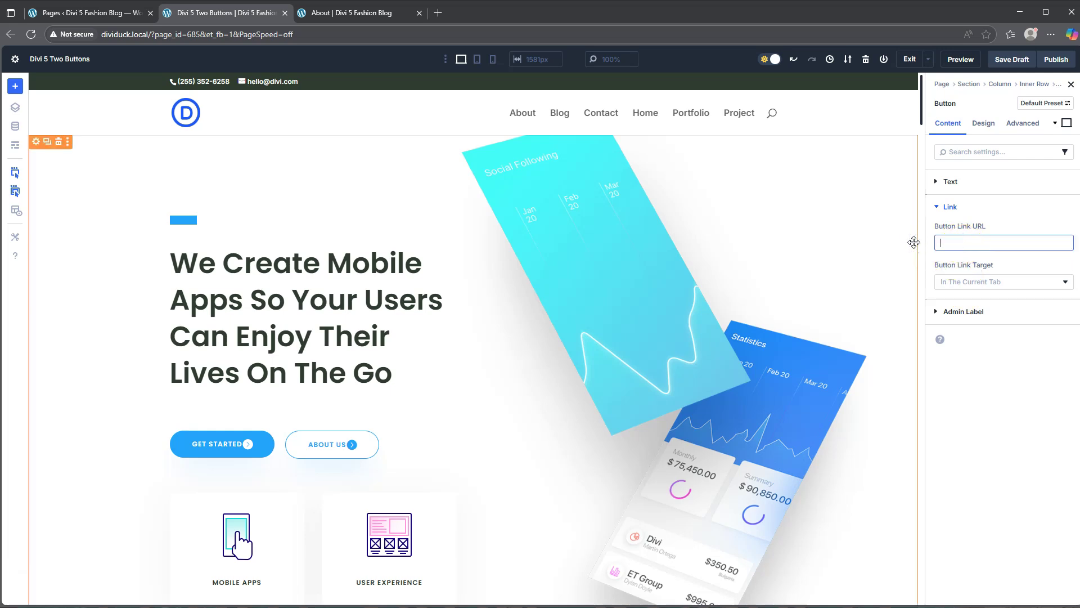
{"action": "left_click", "coordinate": [338, 12]}
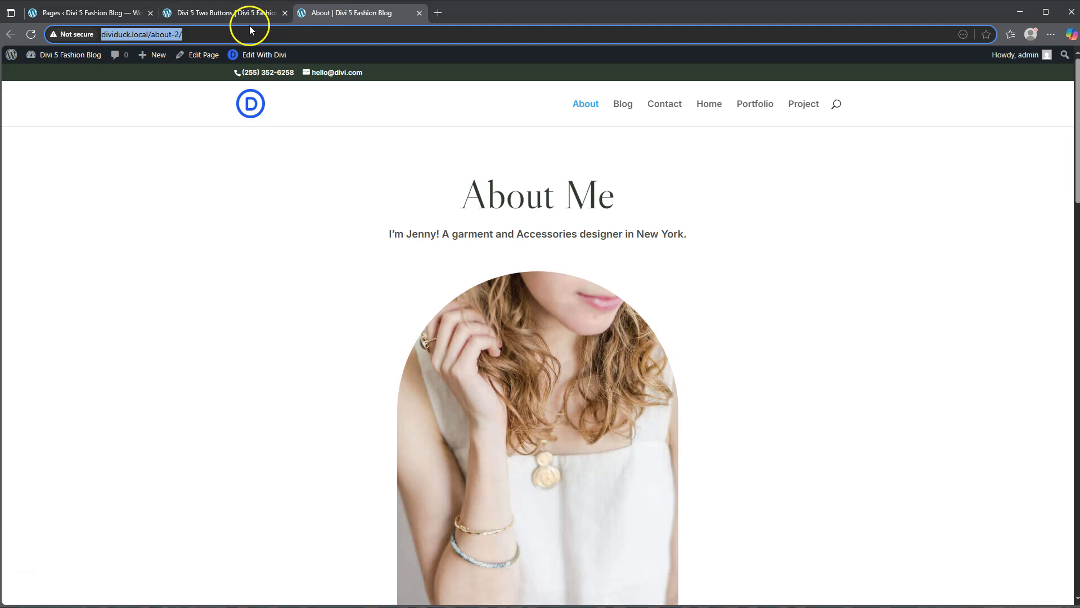
{"action": "left_click", "coordinate": [218, 17]}
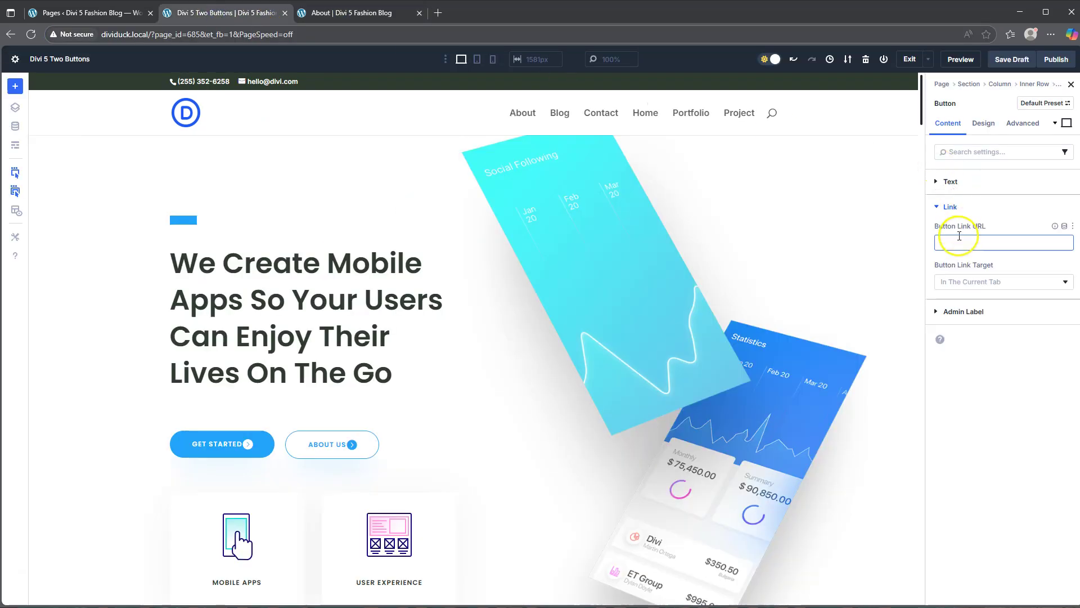
{"action": "key", "text": "ctrl+v"}
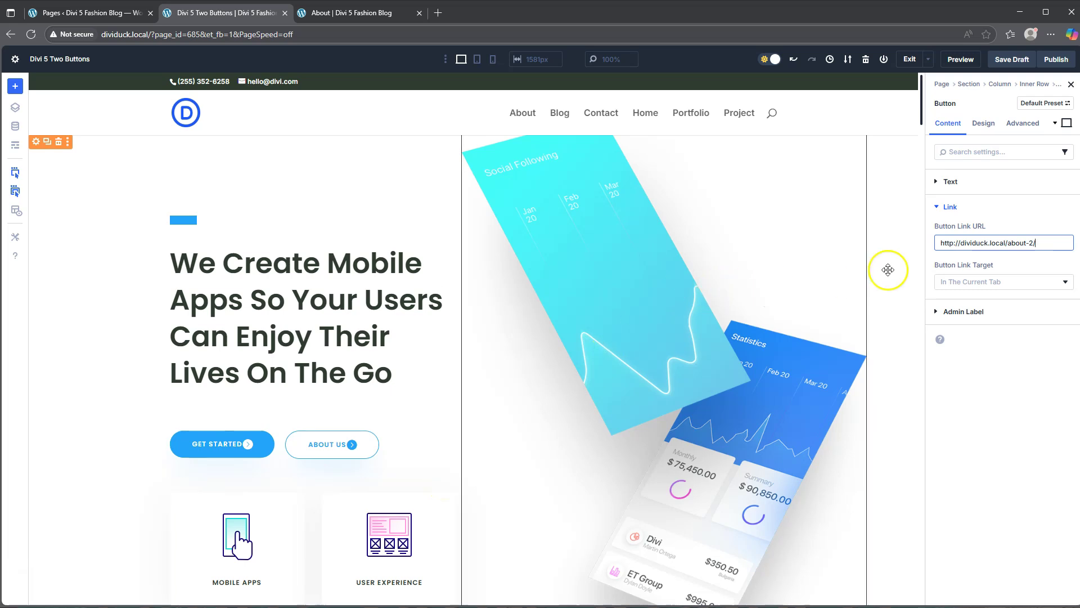
- Shorten the About Us button's link URL to the relative path /about-2/
{"action": "left_click_drag", "start_coordinate": [1006, 243], "coordinate": [926, 237]}
{"action": "key", "text": "BackSpace"}
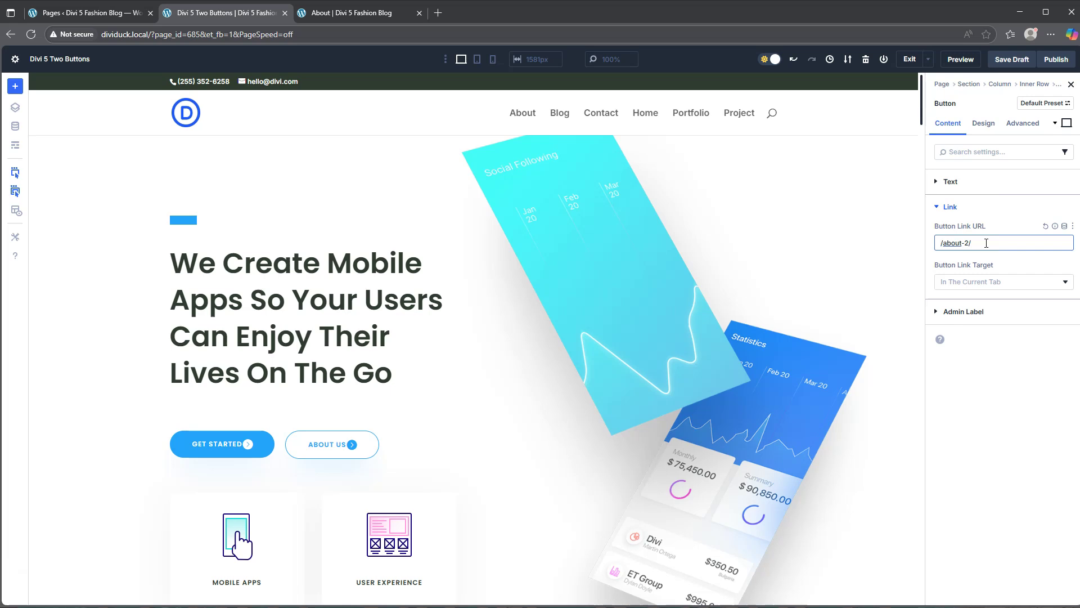
{"action": "left_click", "coordinate": [967, 245]}
- Examine the two About entries in the WordPress pages list, then return from the About page to the two-button preview
{"action": "left_click", "coordinate": [92, 13]}
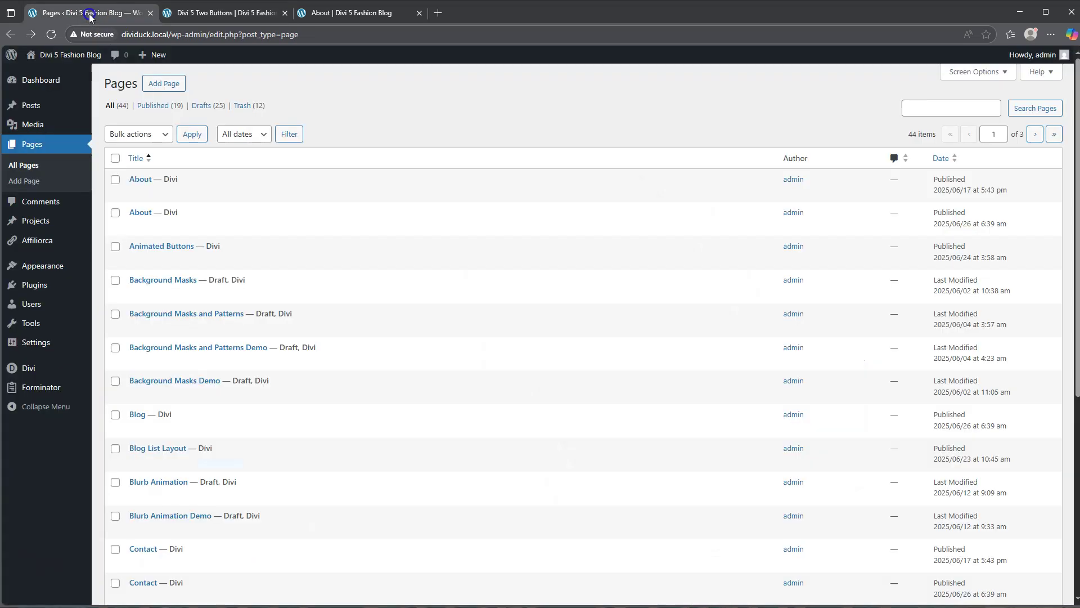
{"action": "mouse_move", "coordinate": [154, 179]}
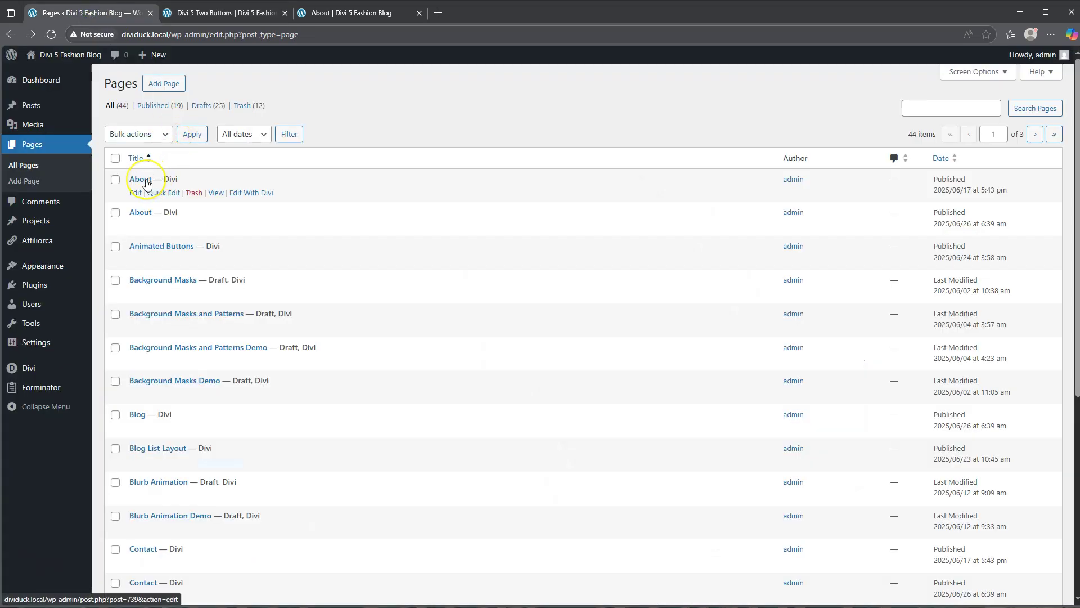
{"action": "mouse_move", "coordinate": [172, 214]}
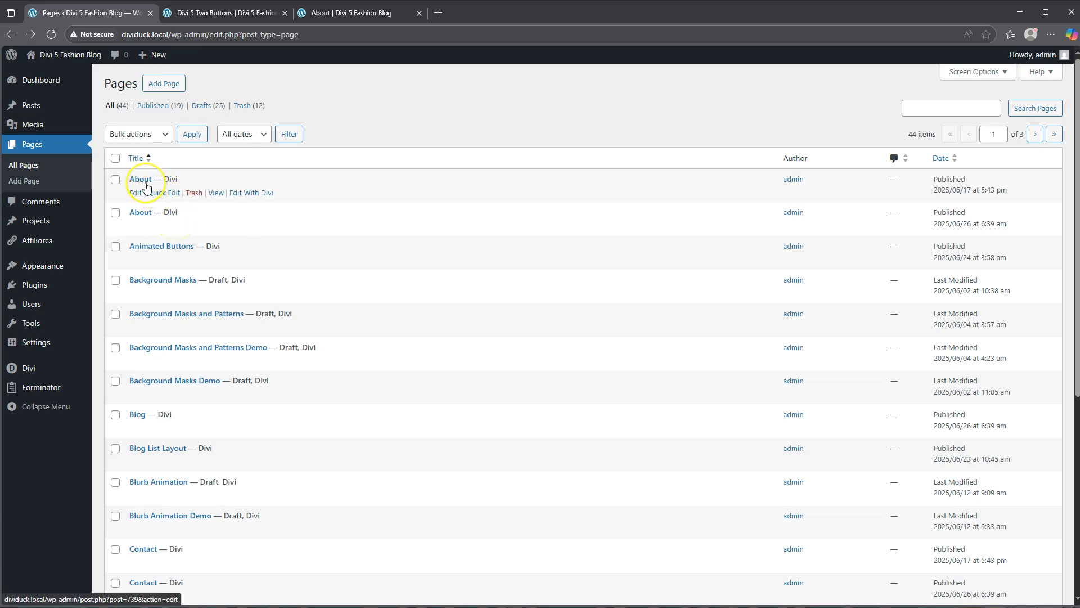
{"action": "left_click", "coordinate": [330, 14]}
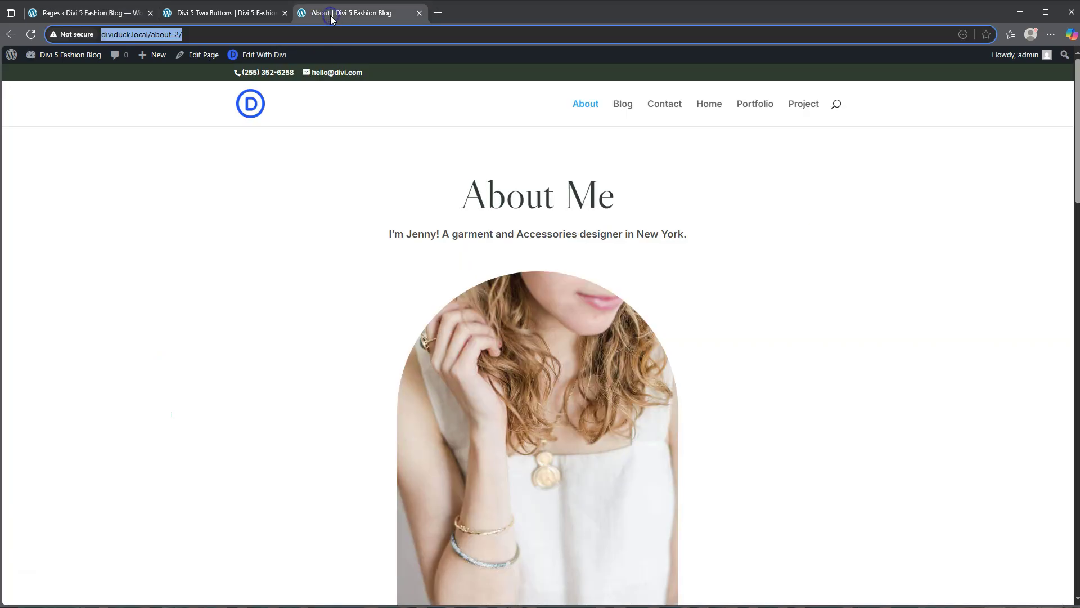
{"action": "left_click", "coordinate": [318, 163]}
{"action": "key", "text": "alt+Left"}
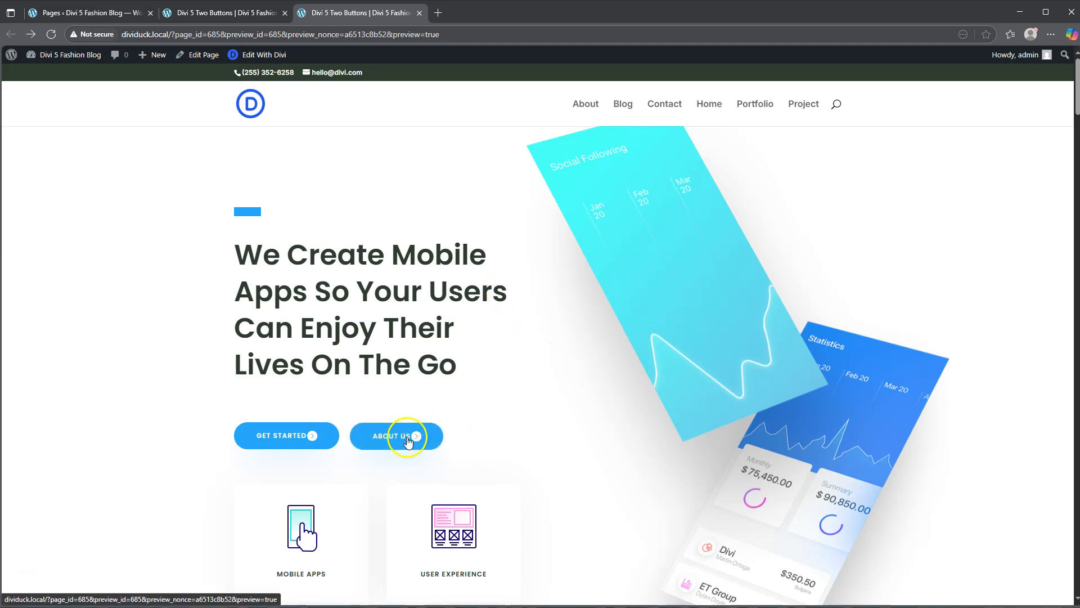
- Clear the About Us button's link URL in the builder and show the dynamic content options for it
{"action": "left_click", "coordinate": [214, 13]}
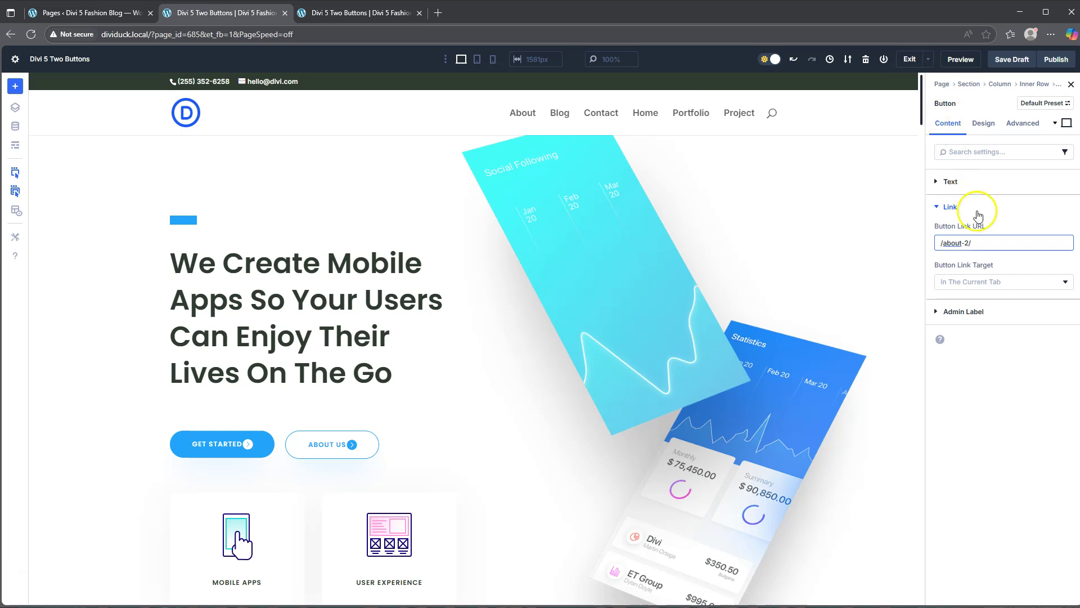
{"action": "left_click_drag", "start_coordinate": [971, 243], "coordinate": [925, 246]}
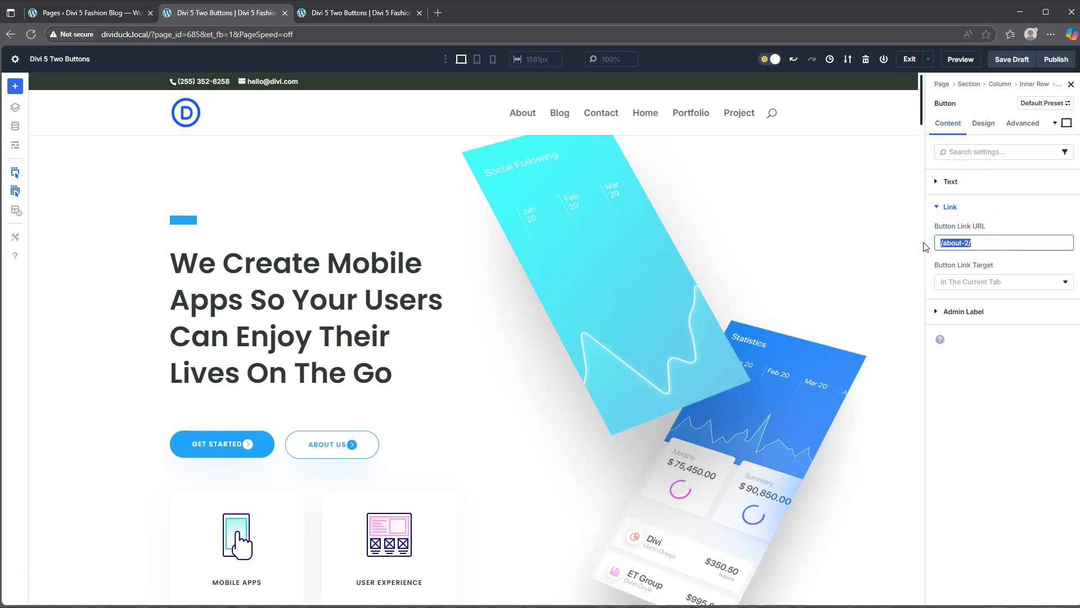
{"action": "mouse_move", "coordinate": [324, 442]}
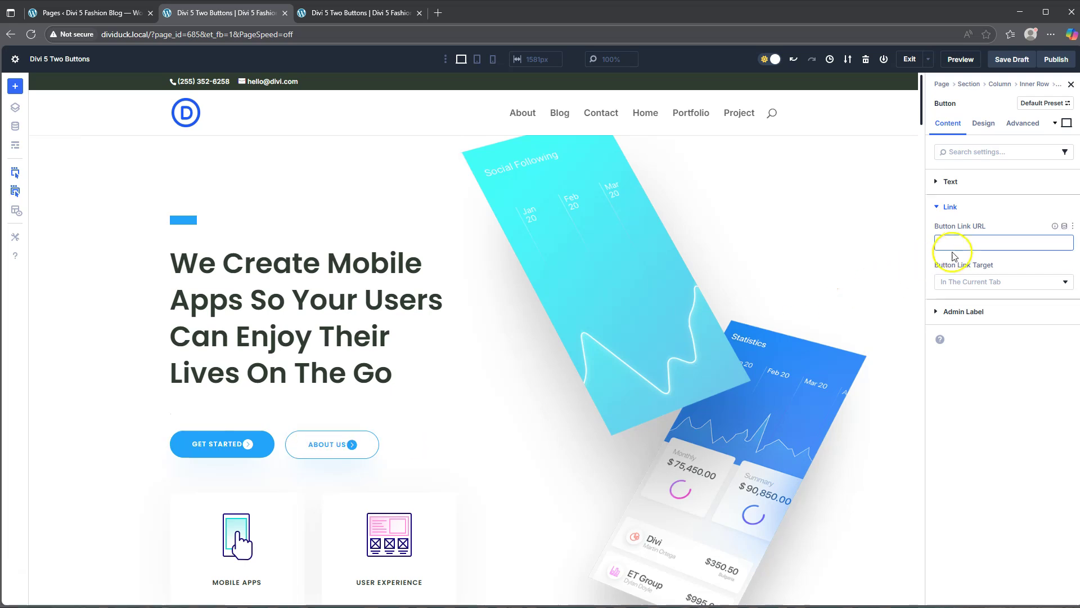
{"action": "left_click", "coordinate": [1065, 227]}
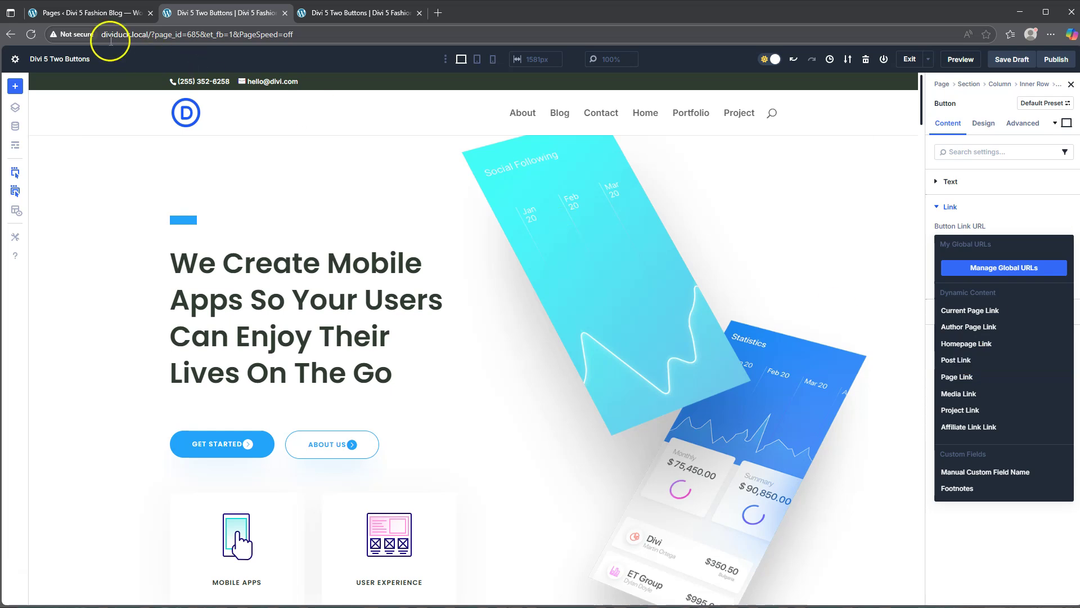
- Review the content types in the WordPress admin and the page preview, then return to the builder
{"action": "left_click", "coordinate": [91, 14]}
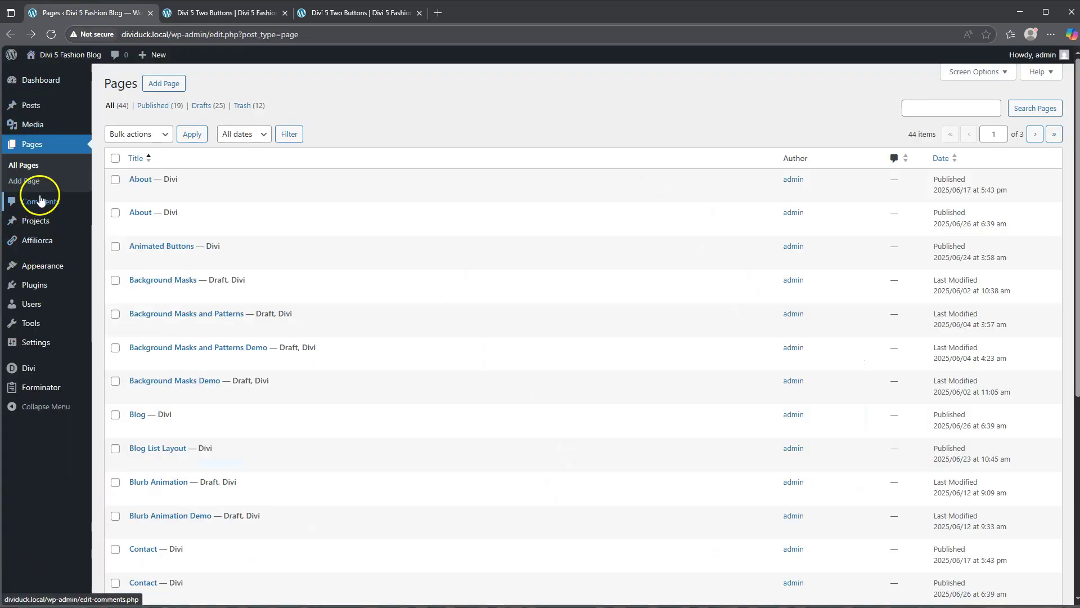
{"action": "mouse_move", "coordinate": [31, 232]}
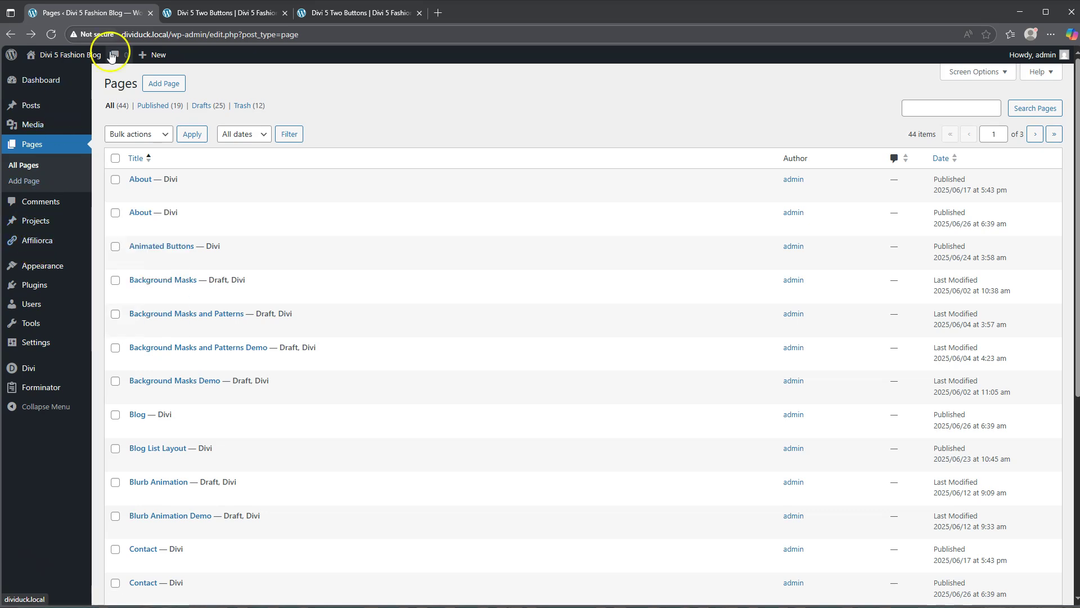
{"action": "left_click", "coordinate": [339, 15]}
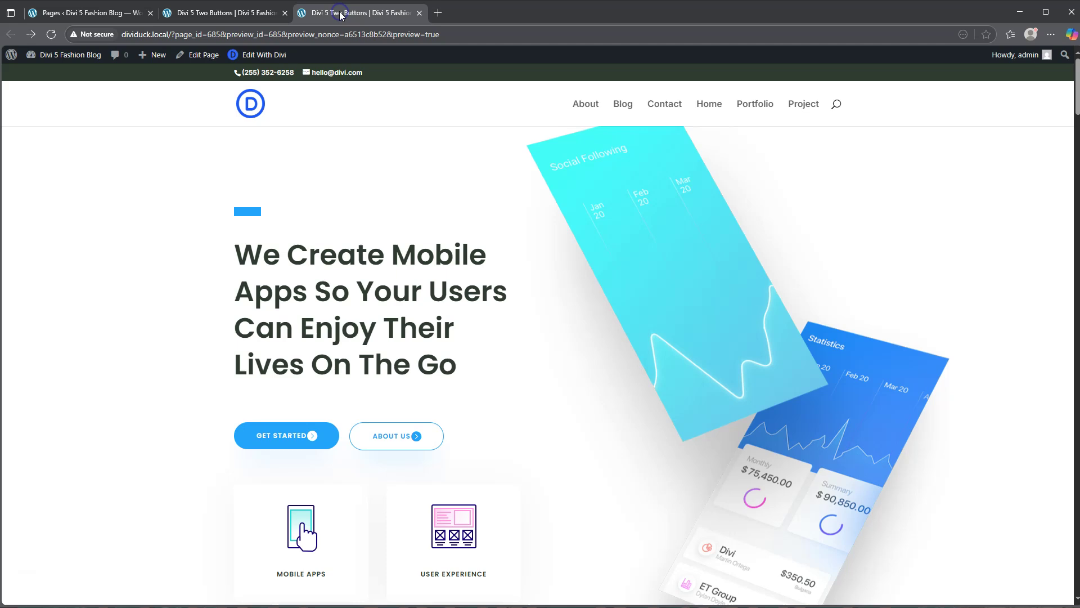
{"action": "left_click", "coordinate": [254, 19]}
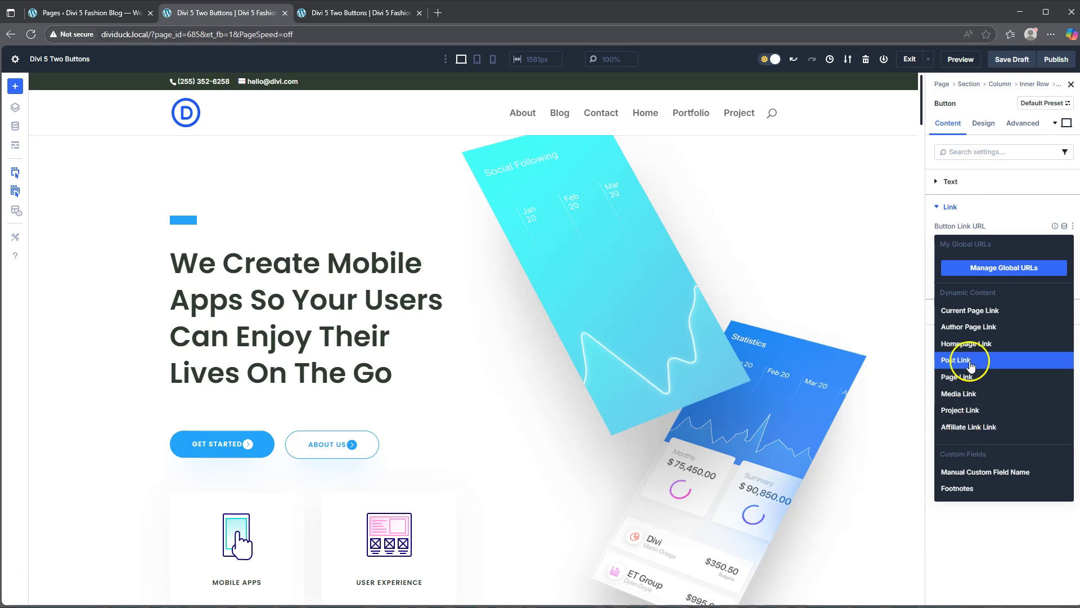
- Link the About Us button through a dynamic Page Link, filtering pages by "abo" and choosing the second About page
{"action": "left_click", "coordinate": [958, 378]}
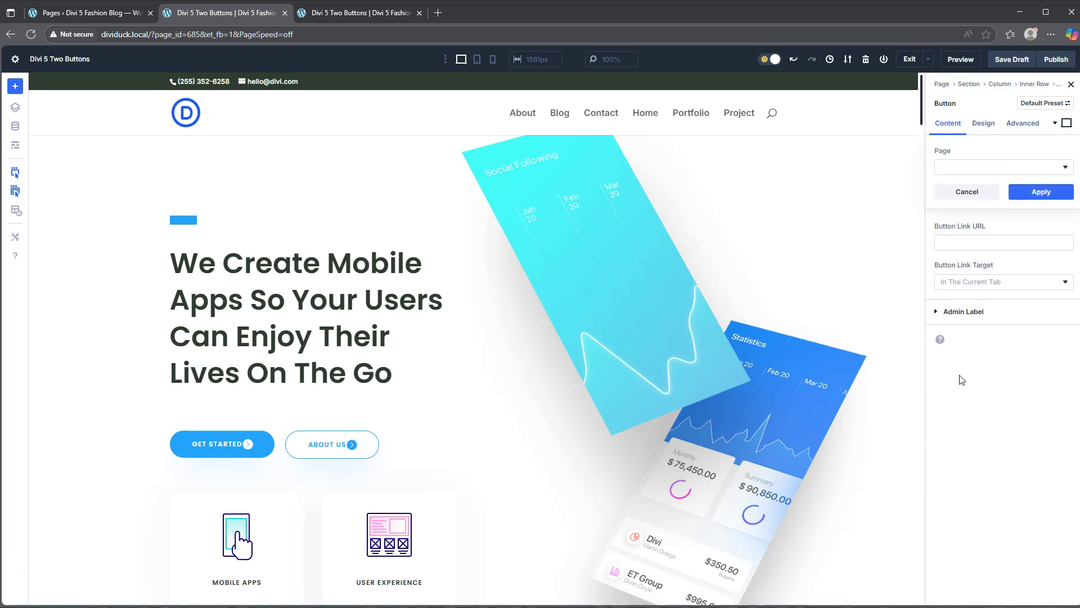
{"action": "left_click", "coordinate": [979, 167]}
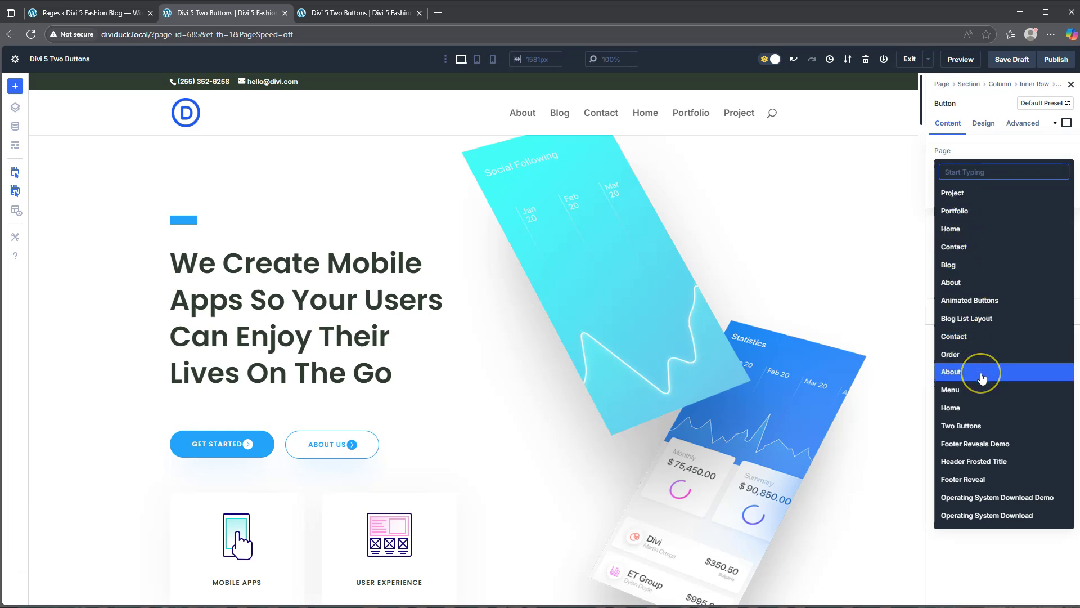
{"action": "left_click", "coordinate": [983, 171]}
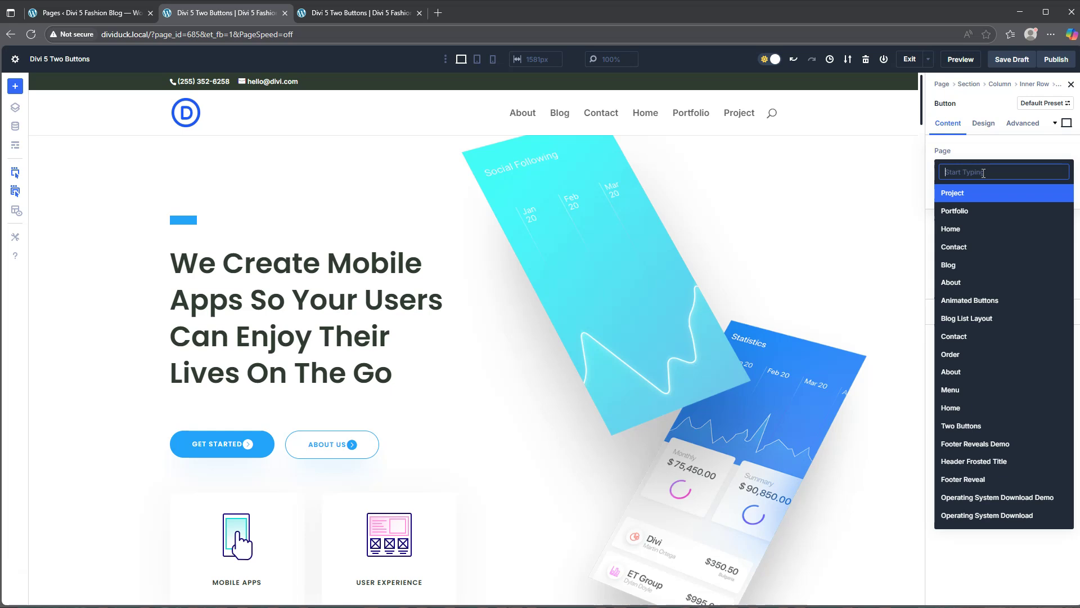
{"action": "type", "text": "abo"}
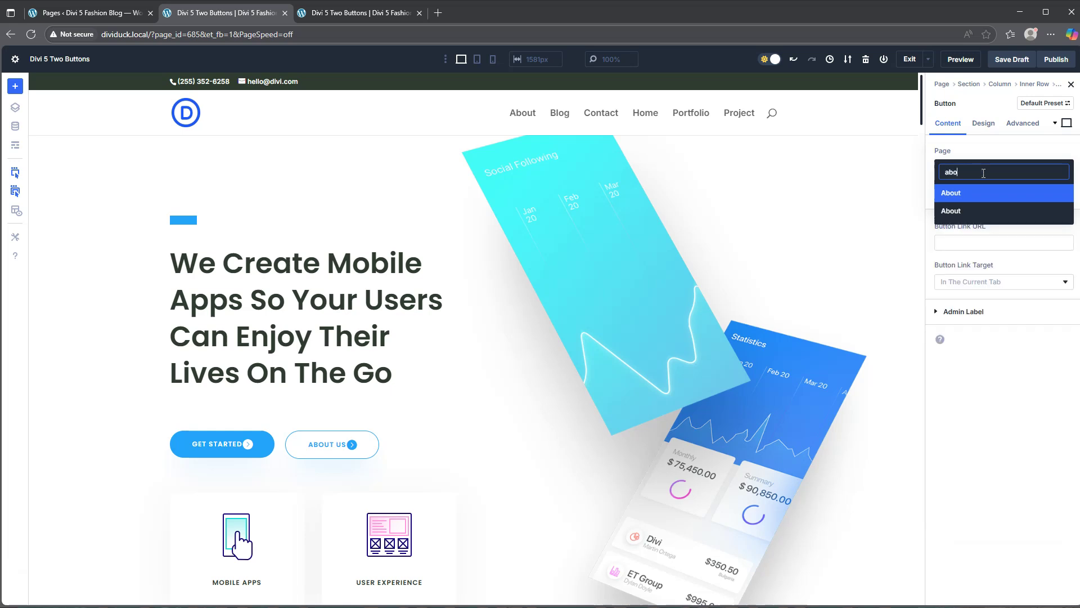
{"action": "left_click", "coordinate": [957, 216]}
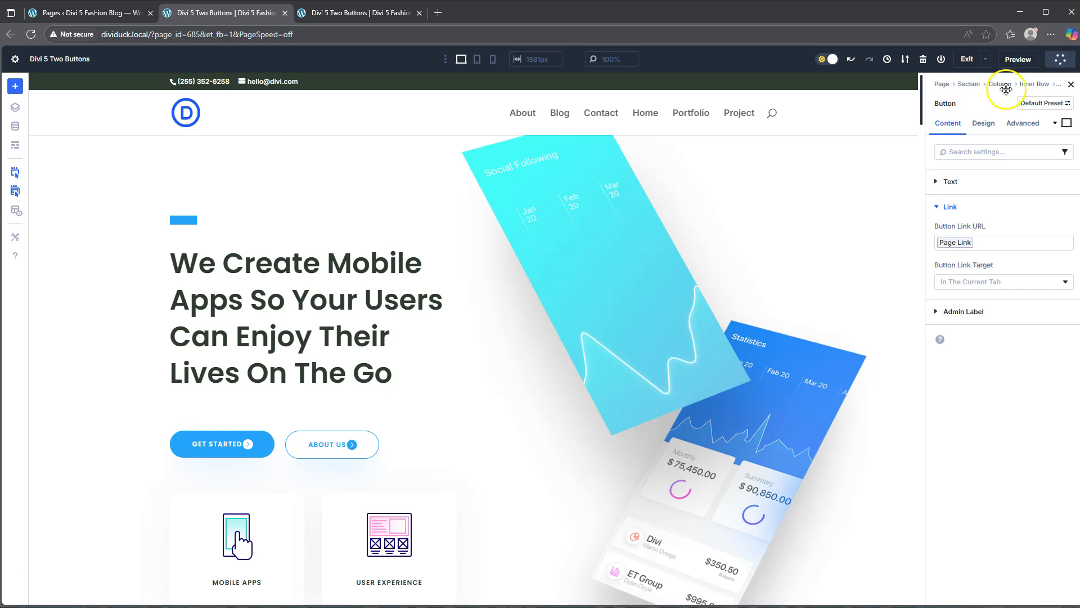
- Reload the two-button preview, follow the About Us button, examine the page it opens, and return to the preview
{"action": "left_click", "coordinate": [398, 14]}
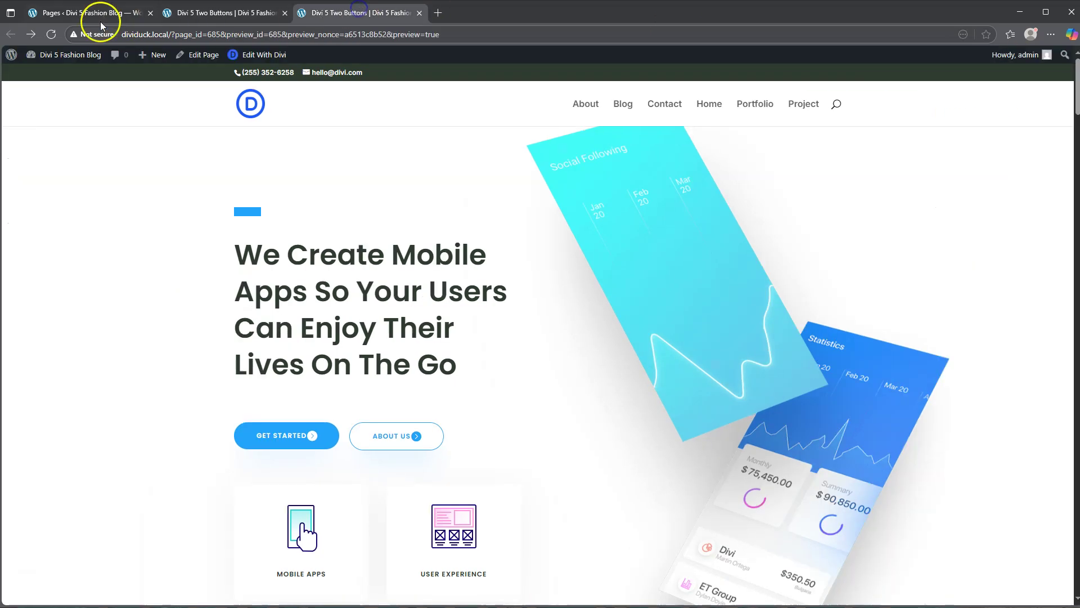
{"action": "left_click", "coordinate": [51, 34]}
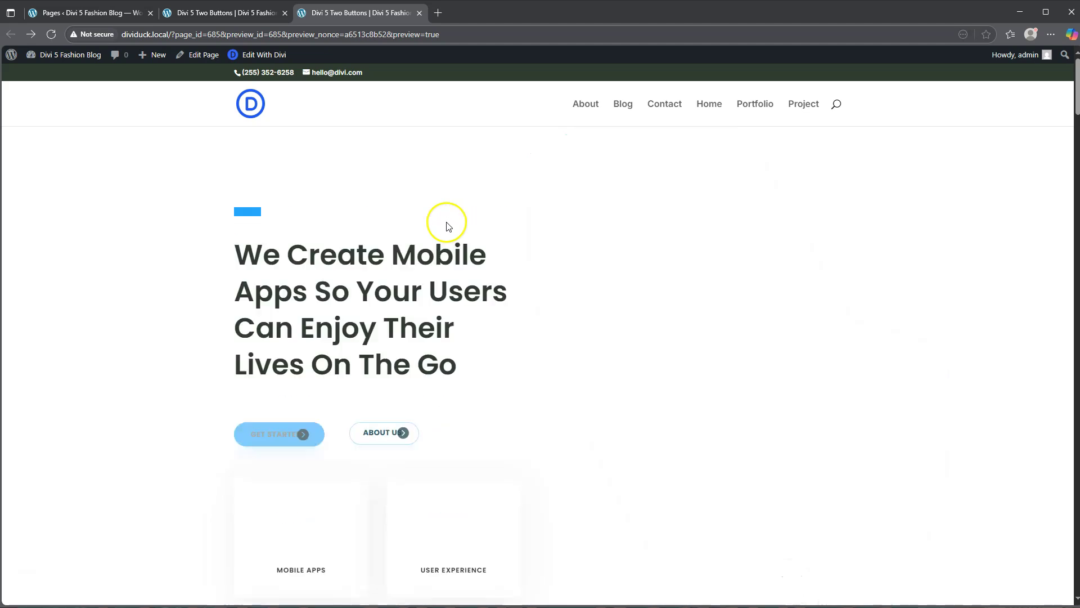
{"action": "left_click", "coordinate": [396, 442]}
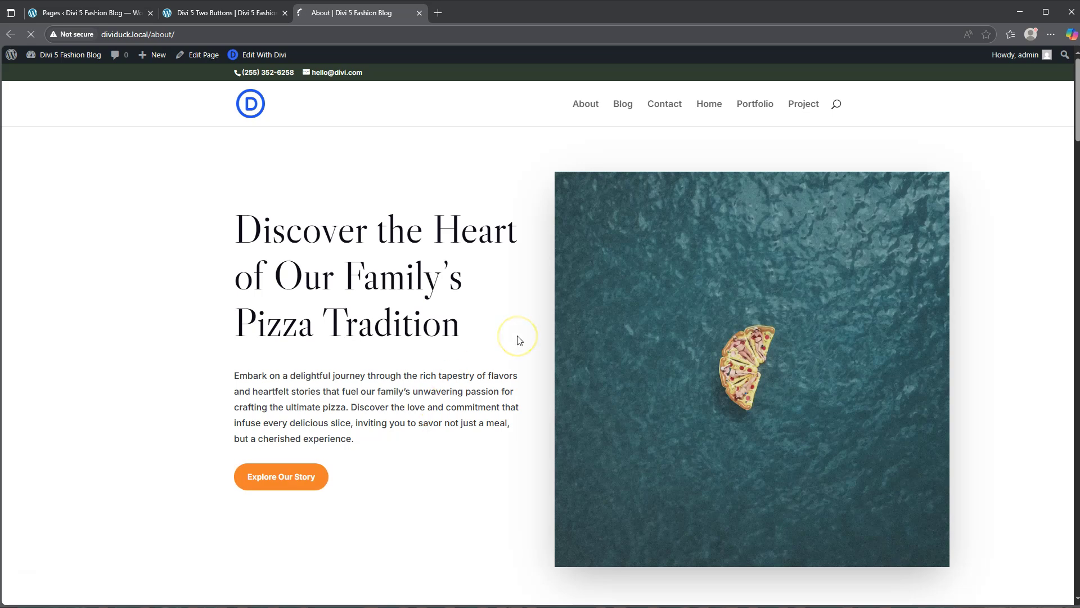
{"action": "scroll", "coordinate": [518, 341], "scroll_direction": "down", "scroll_amount": 12}
{"action": "scroll", "coordinate": [518, 342], "scroll_direction": "up", "scroll_amount": 18}
{"action": "key", "text": "alt+Left"}
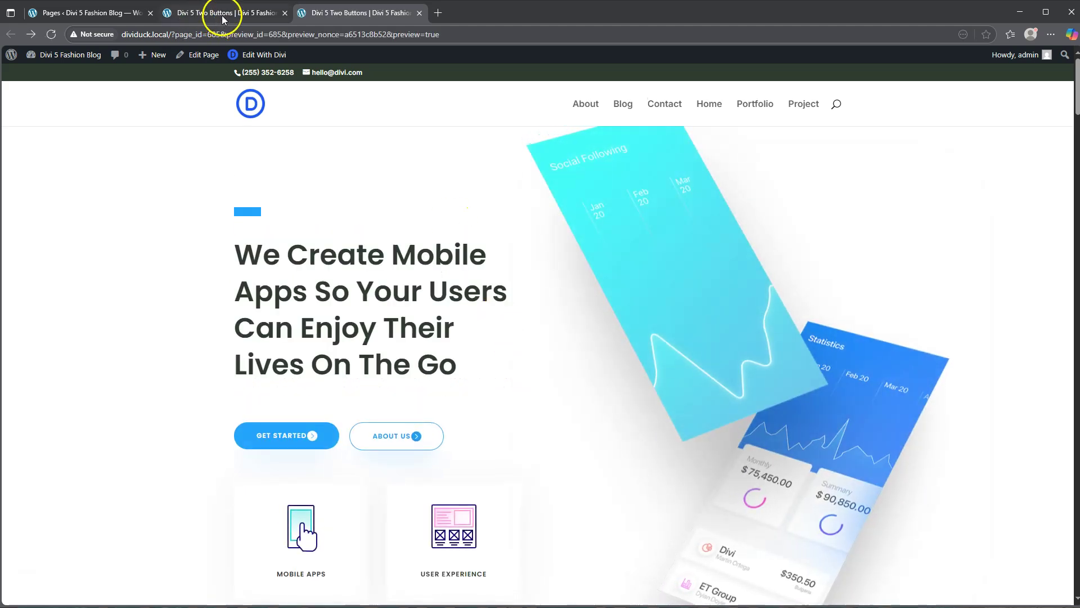
- In the builder, replace the About Us button's link with a dynamic Page Link to the first About page listed, and save the draft
{"action": "left_click", "coordinate": [224, 18]}
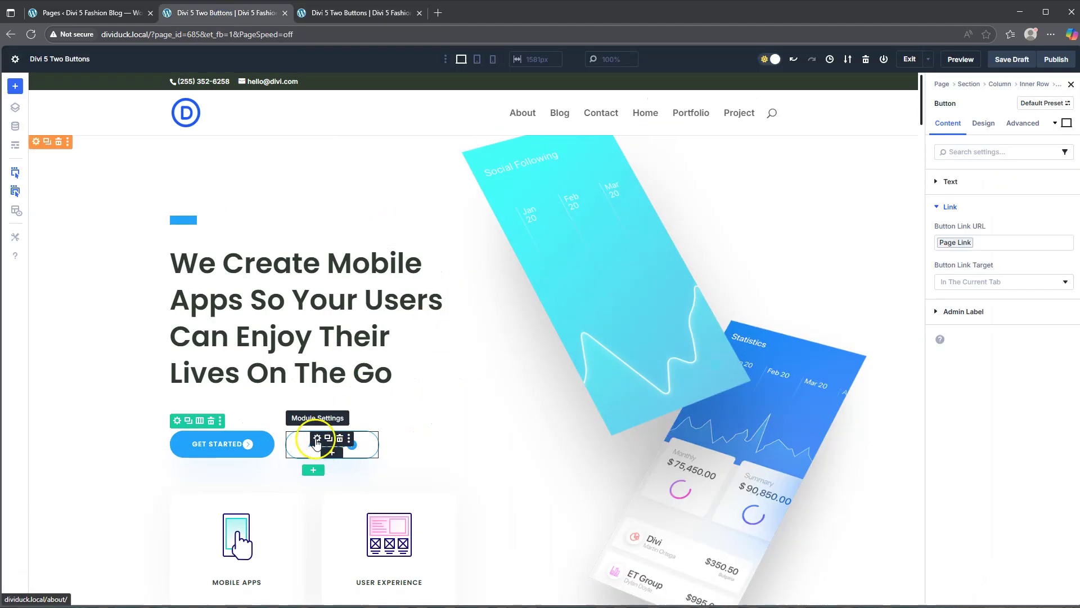
{"action": "left_click", "coordinate": [1055, 227]}
{"action": "left_click", "coordinate": [978, 243]}
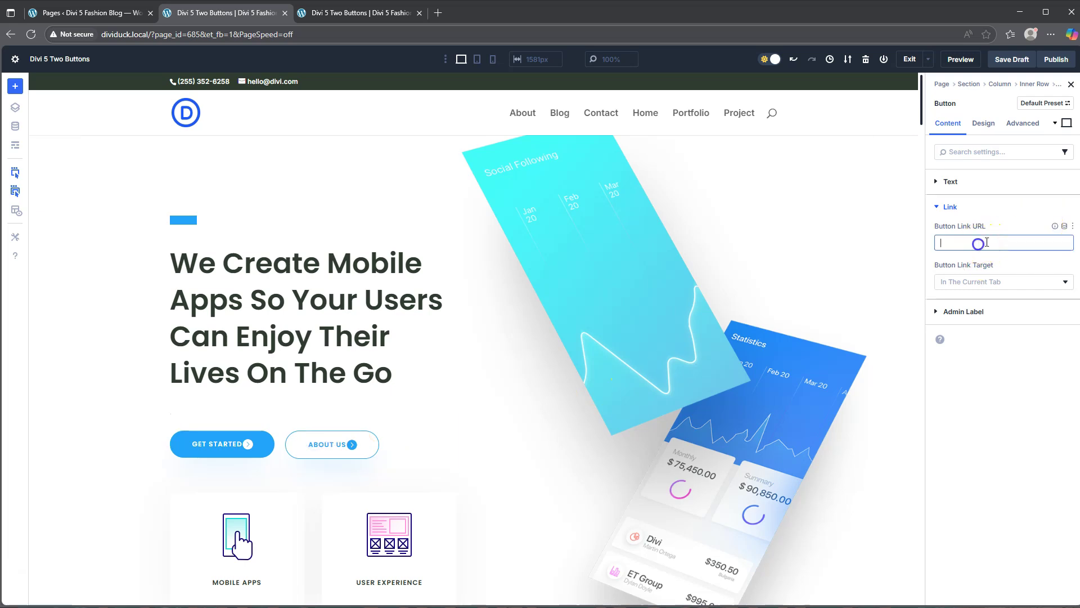
{"action": "left_click", "coordinate": [1064, 225]}
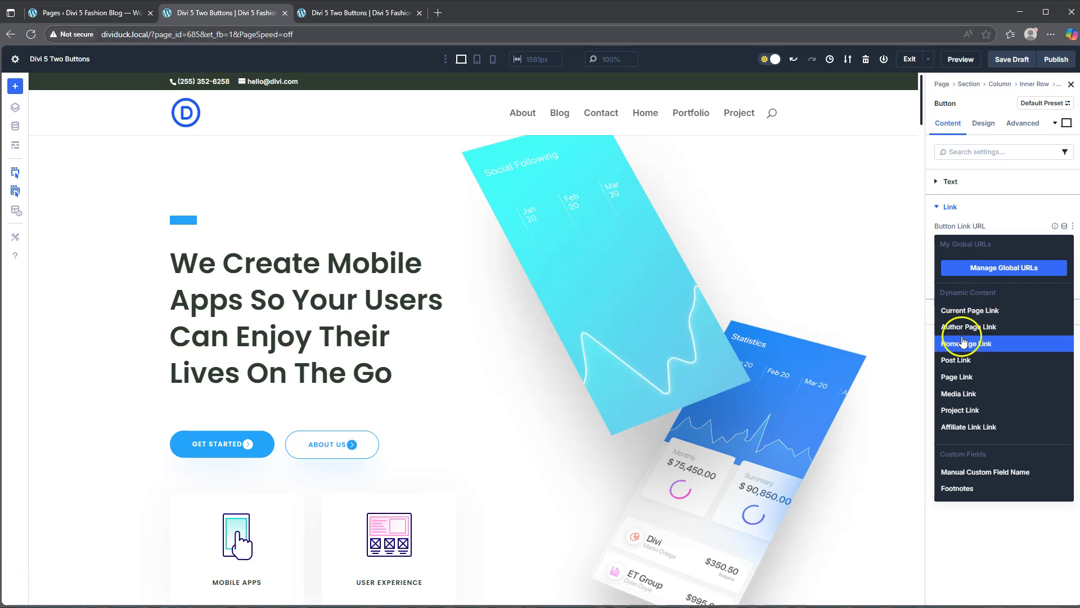
{"action": "left_click", "coordinate": [957, 376]}
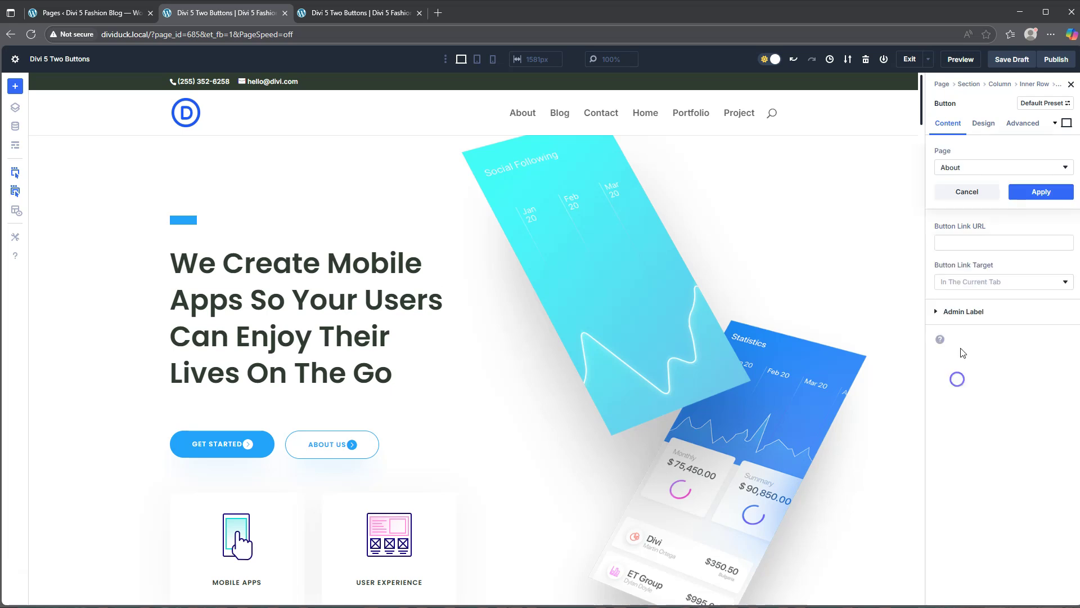
{"action": "left_click", "coordinate": [976, 168]}
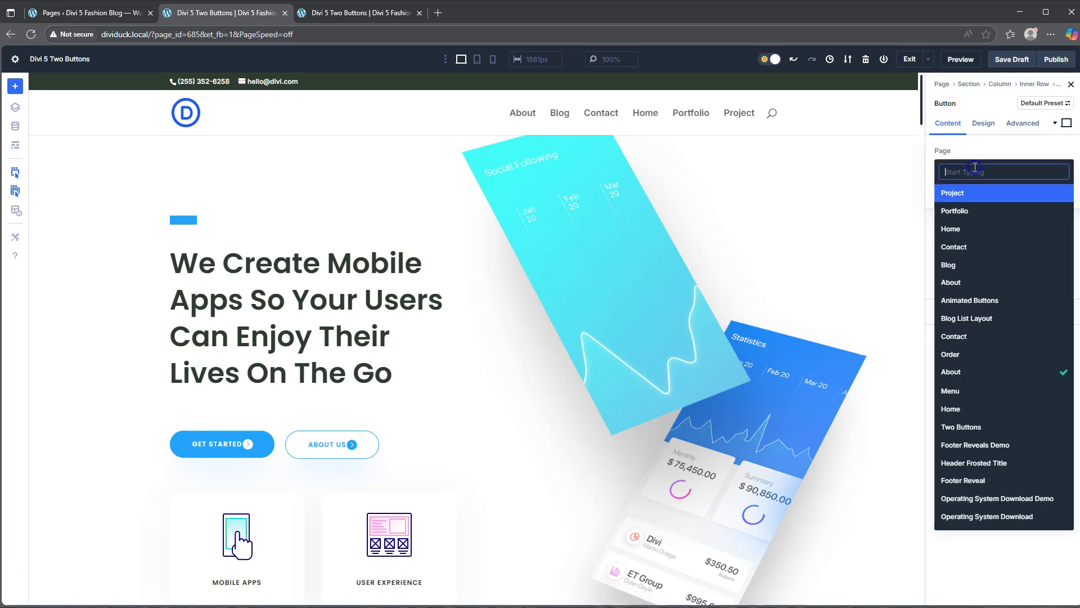
{"action": "left_click", "coordinate": [959, 281]}
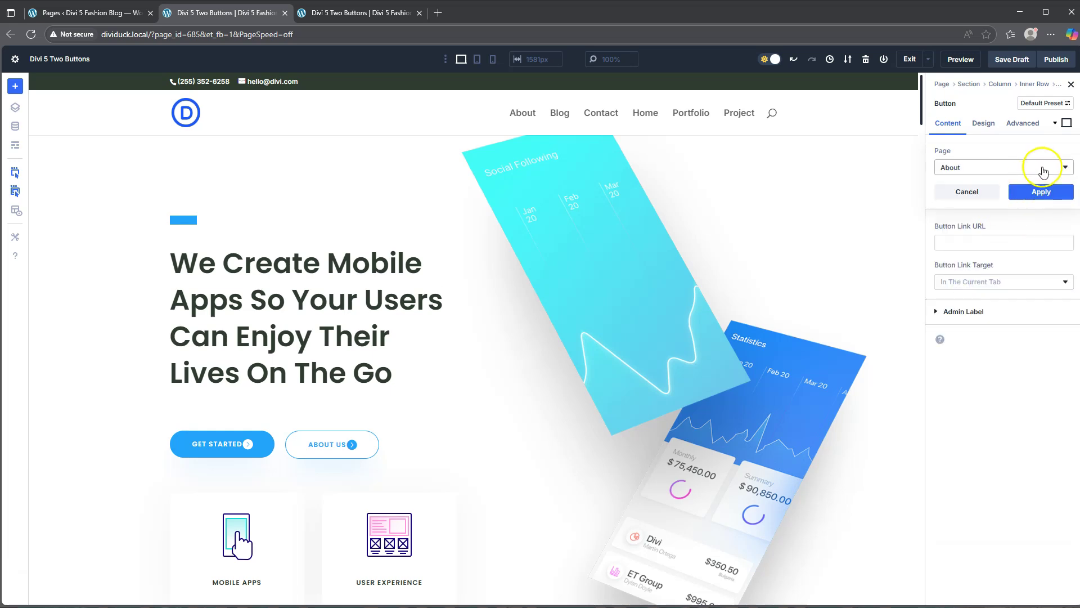
{"action": "left_click", "coordinate": [1041, 192]}
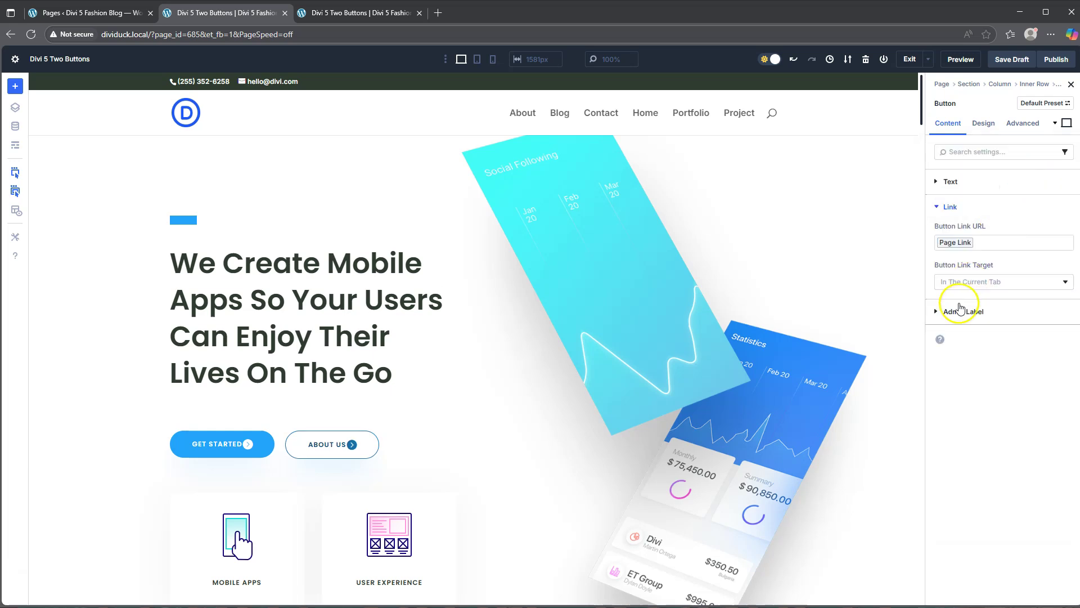
{"action": "left_click", "coordinate": [1007, 61]}
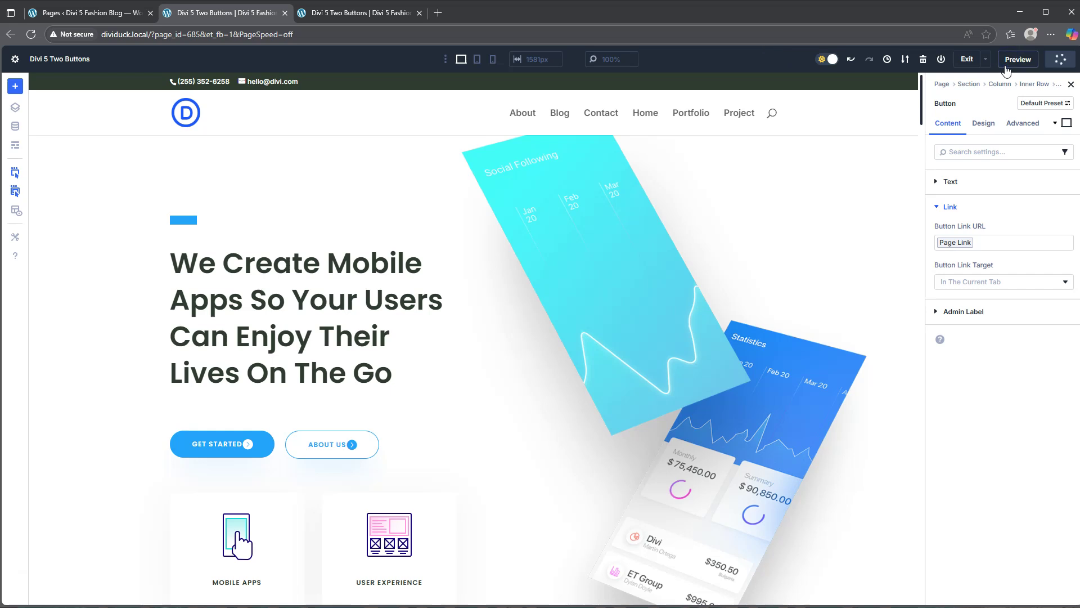
{"action": "left_click", "coordinate": [1015, 61]}
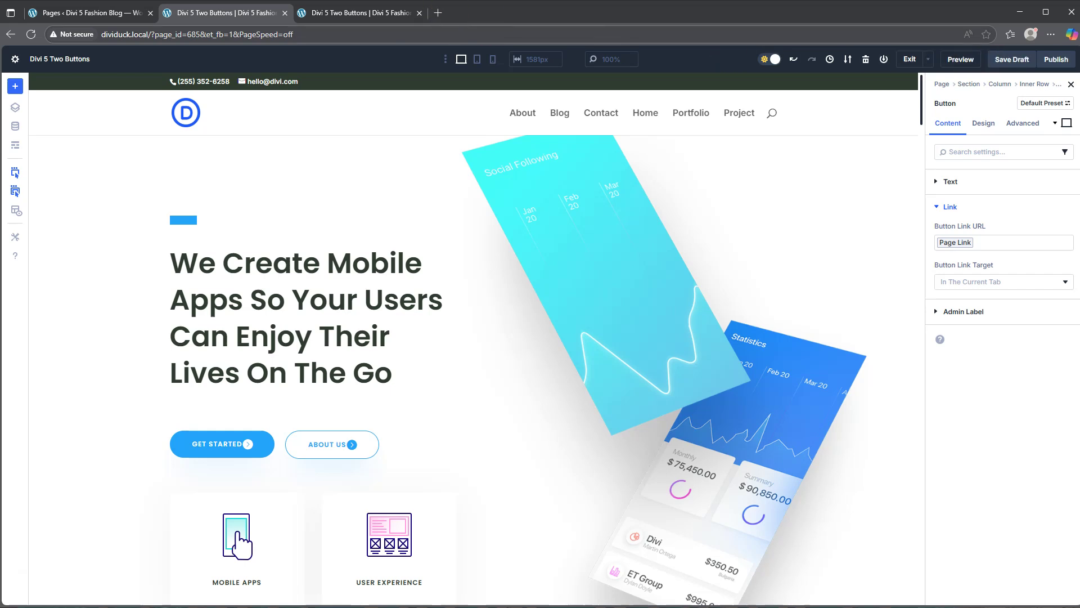
- Reload the preview, follow the About Us button, and compare the opened page's address with the Page Link in the builder
{"action": "left_click", "coordinate": [51, 35]}
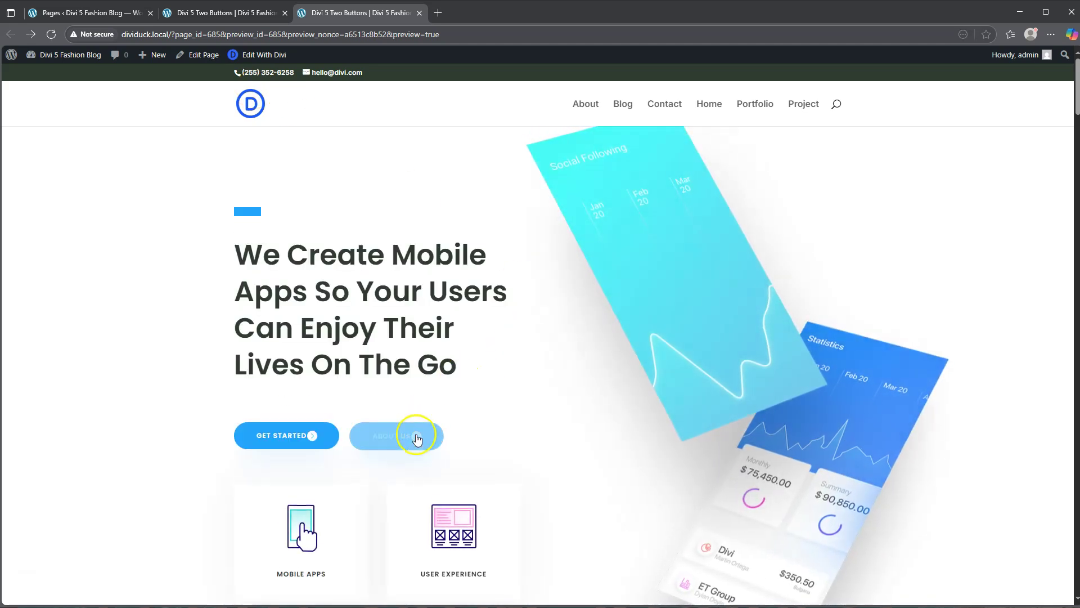
{"action": "left_click", "coordinate": [388, 439]}
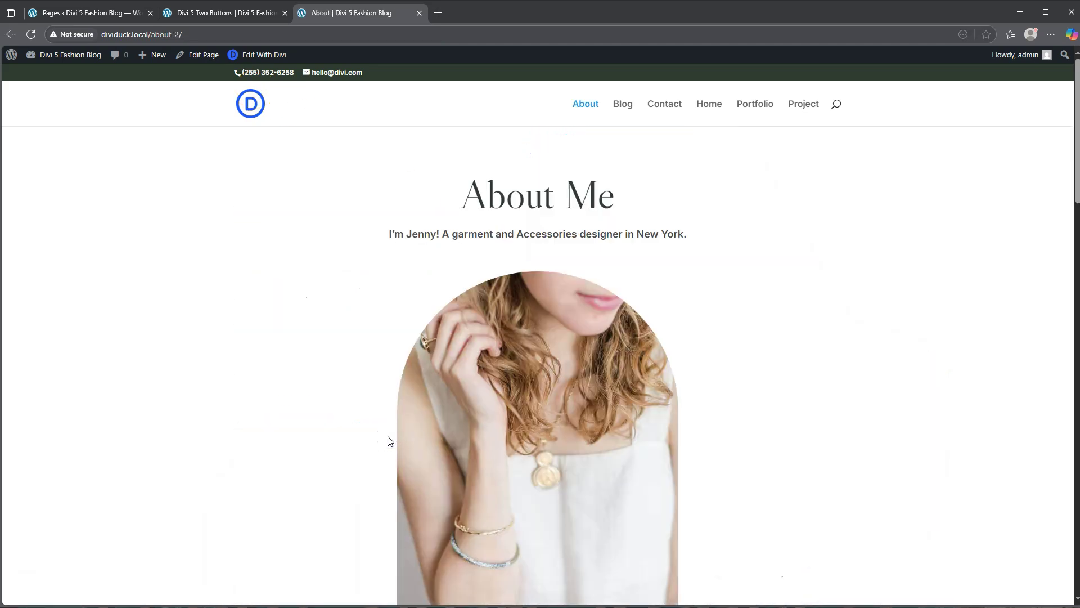
{"action": "left_click", "coordinate": [210, 14]}
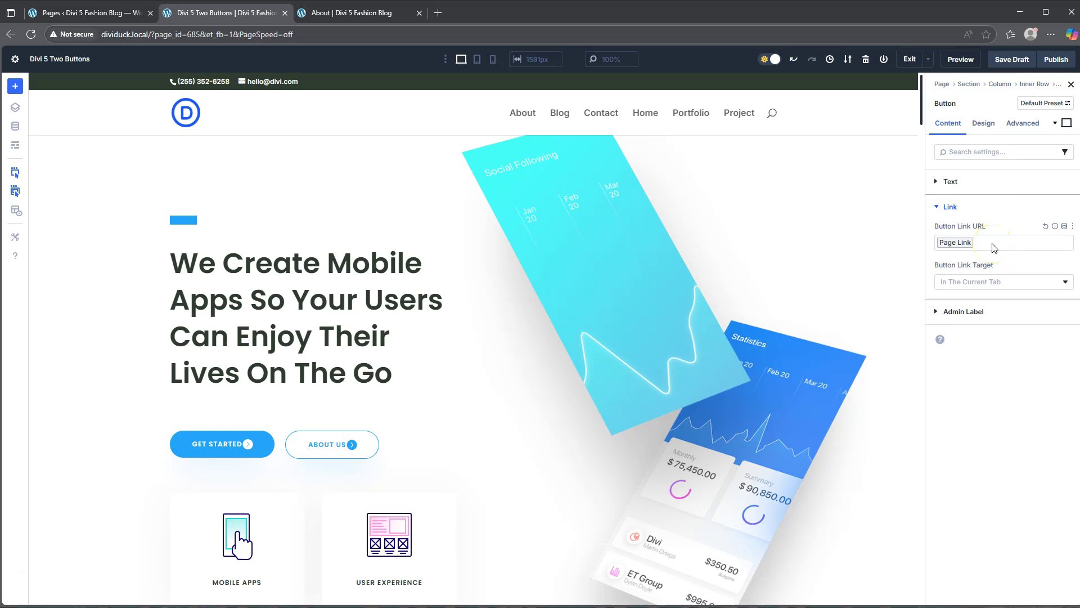
{"action": "left_click", "coordinate": [960, 240]}
{"action": "left_click", "coordinate": [346, 12]}
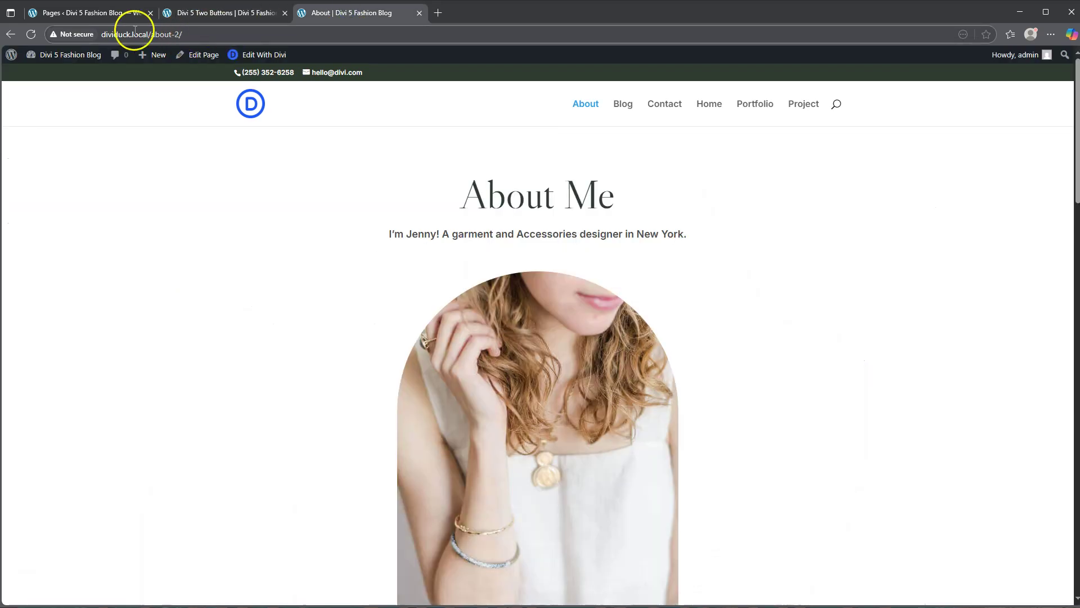
{"action": "left_click", "coordinate": [168, 35]}
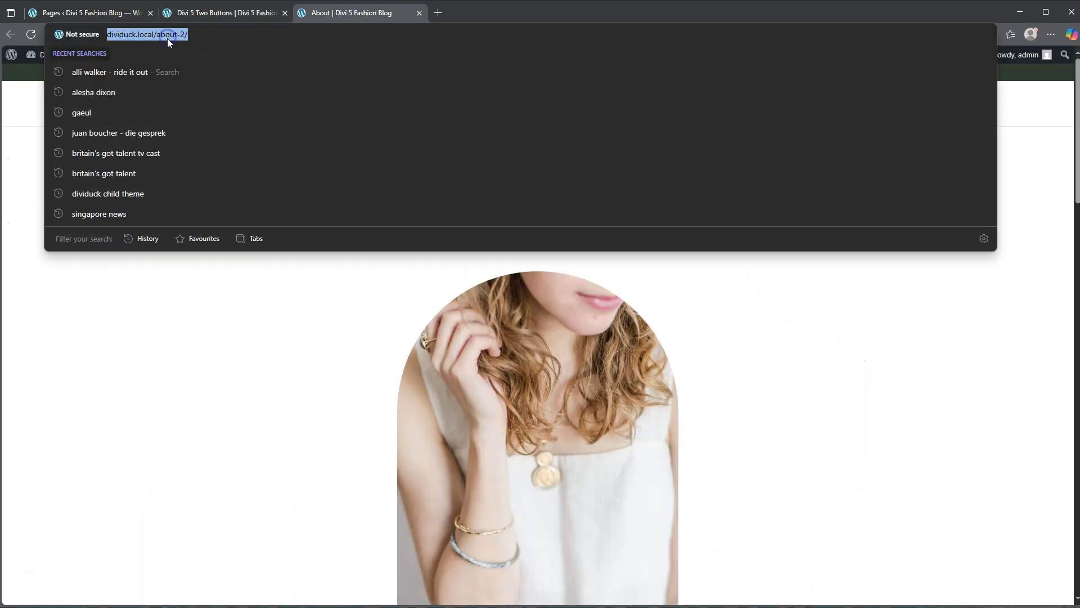
{"action": "left_click", "coordinate": [214, 12]}
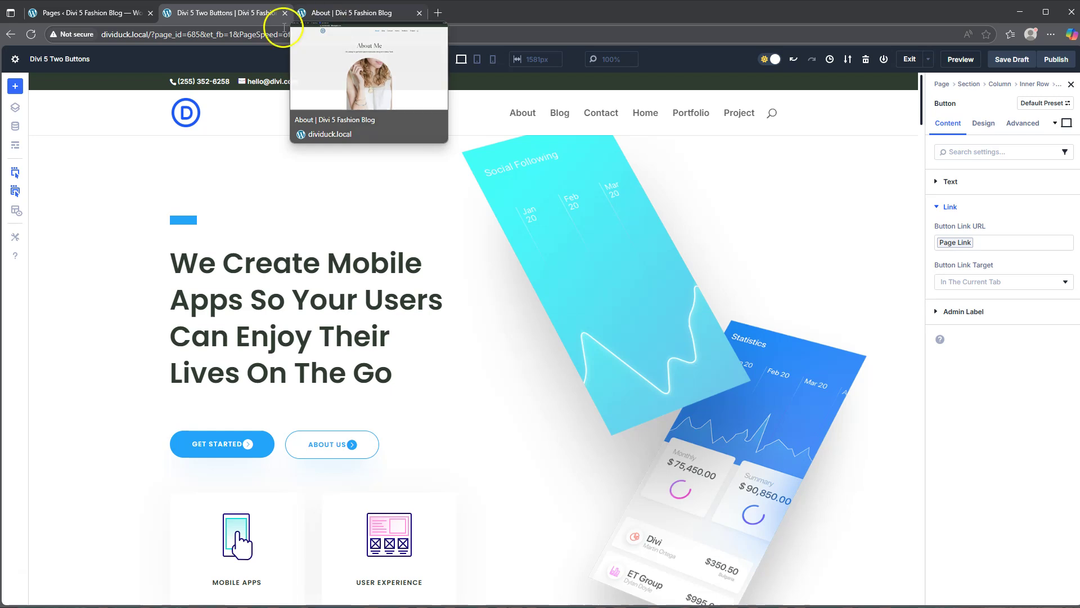
- Look through the site's pages in the WordPress pages list
{"action": "left_click", "coordinate": [86, 16]}
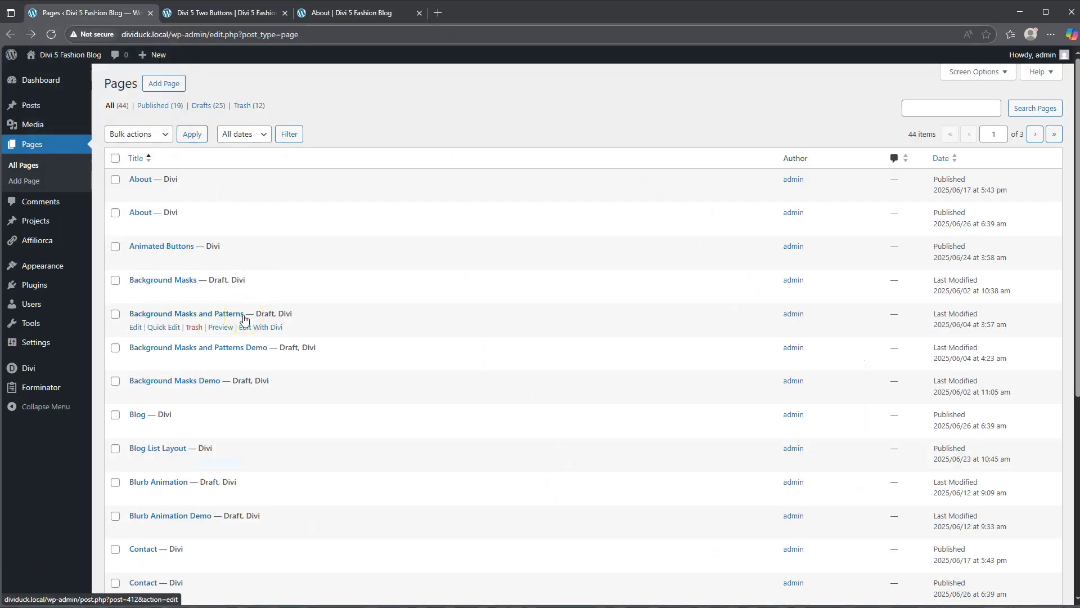
{"action": "scroll", "coordinate": [243, 319], "scroll_direction": "down", "scroll_amount": 6}
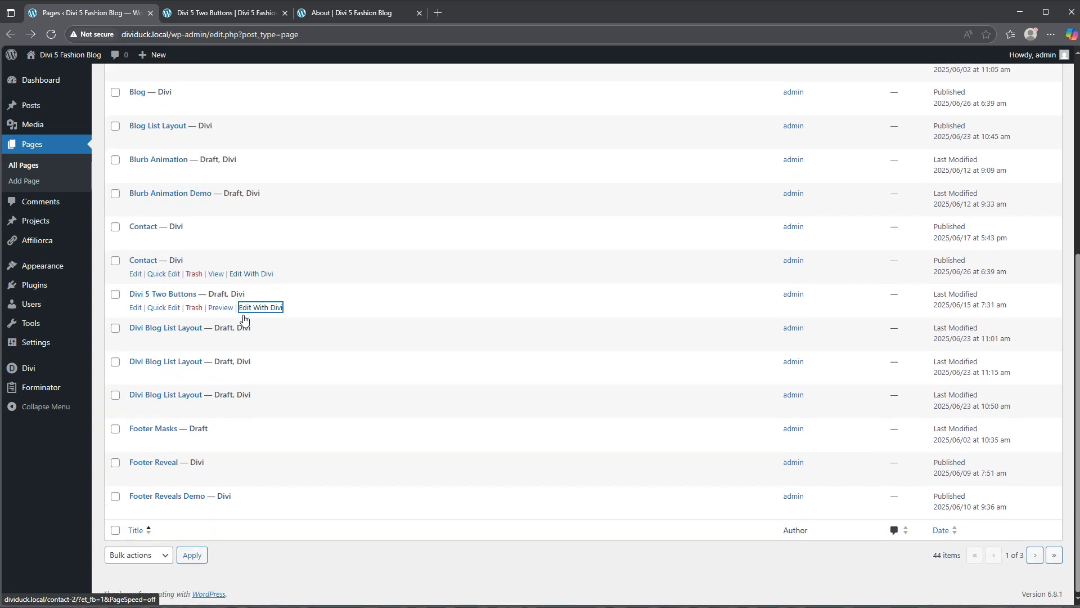